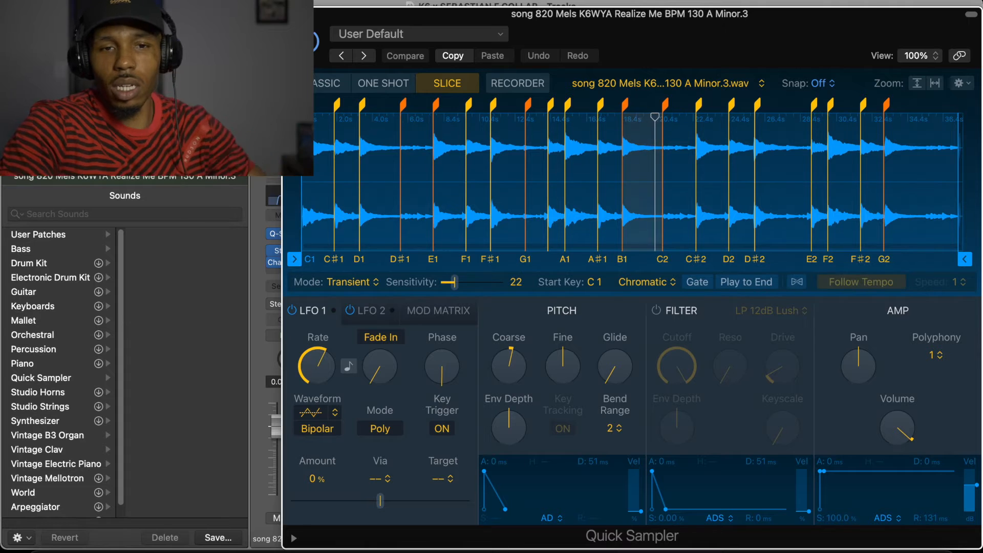
Step: Close the Quick Sampler window and play the soloed sliced sample on track 3 with the metronome on
{"action": "left_click", "coordinate": [293, 14]}
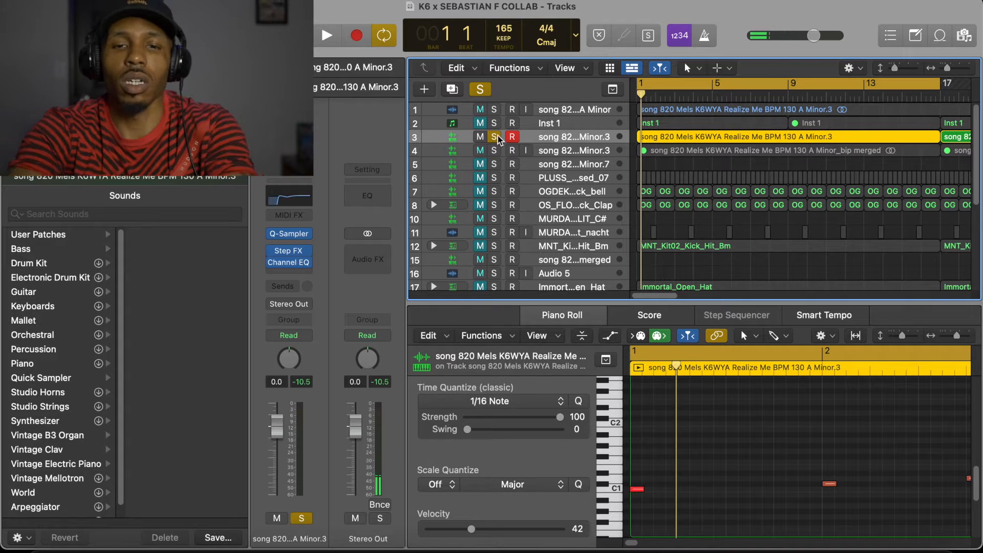
{"action": "key", "text": "space"}
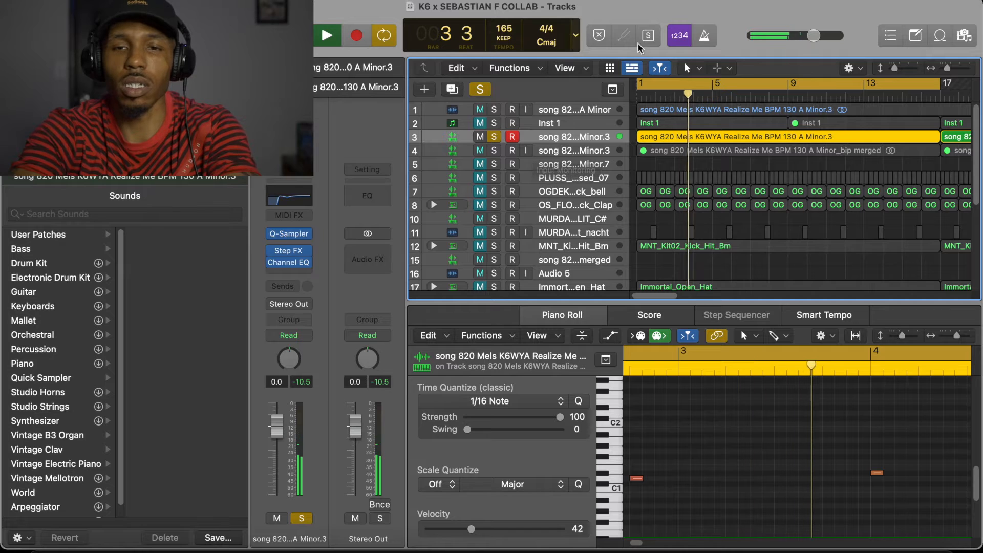
{"action": "left_click", "coordinate": [704, 36]}
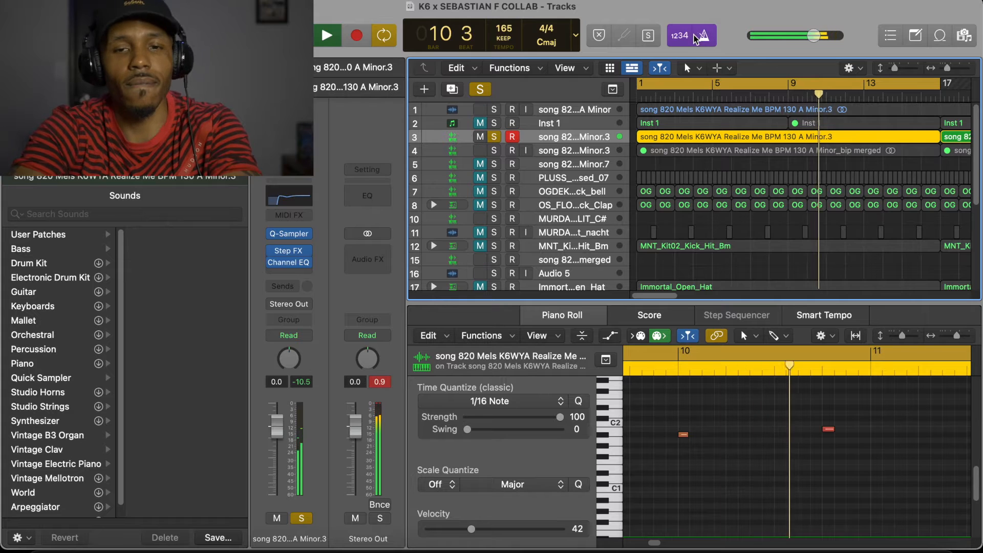
Step: Clear the solo on the sliced sample track and mute the original audio sample on track 1
{"action": "left_click", "coordinate": [486, 94]}
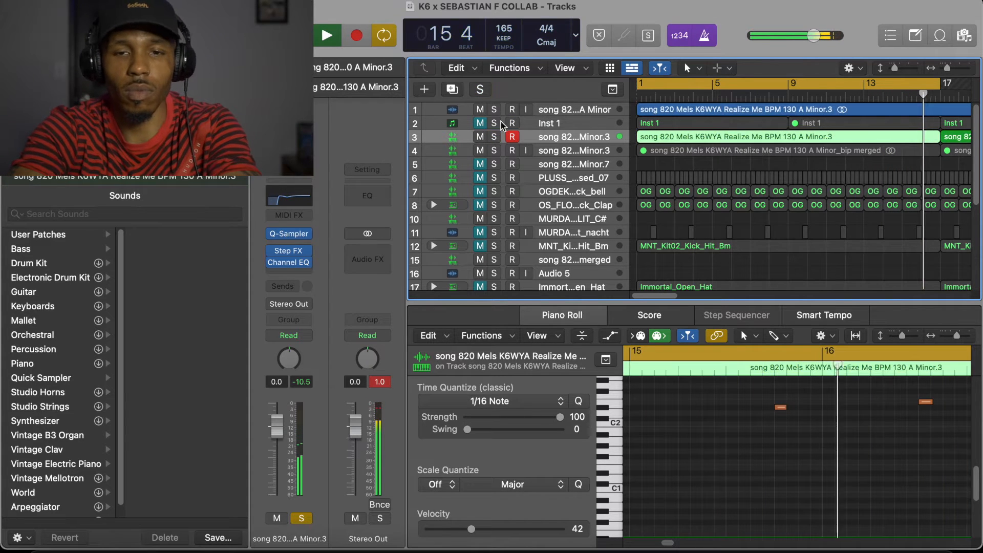
{"action": "left_click", "coordinate": [484, 109]}
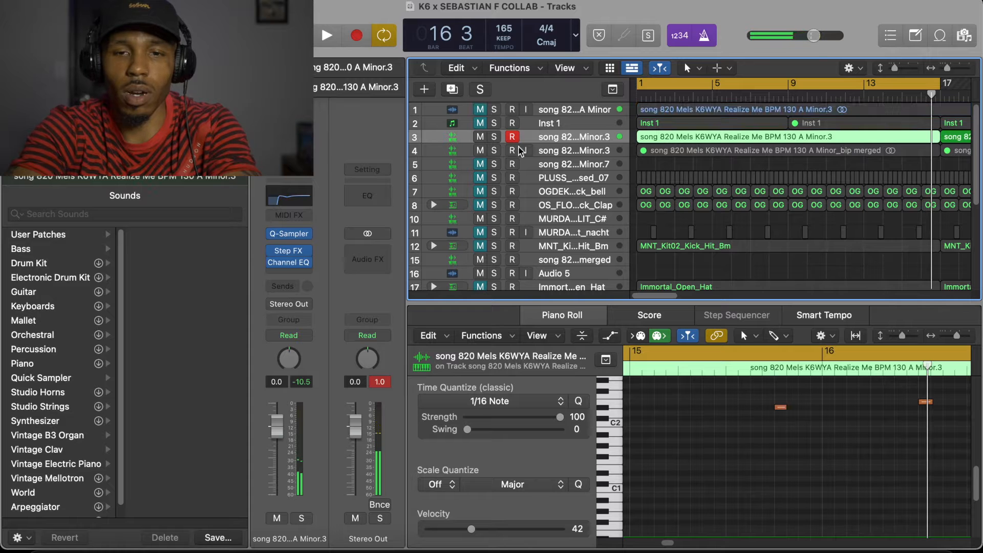
Step: Look through the track list, selecting the PLUSS_hihat_closed_07 track and the basic EQ channel audio track 27
{"action": "scroll", "coordinate": [530, 137], "scroll_direction": "down", "scroll_amount": 1}
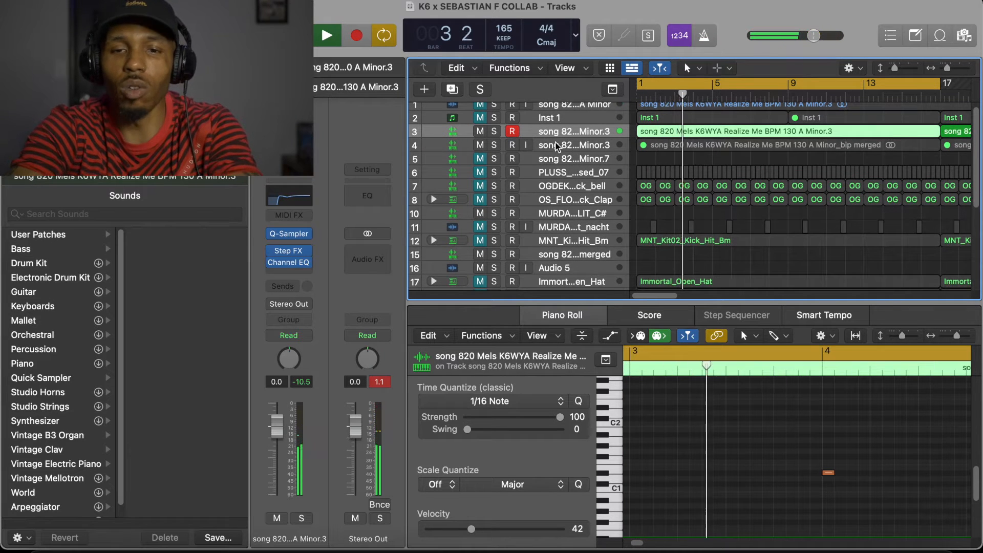
{"action": "left_click", "coordinate": [551, 173]}
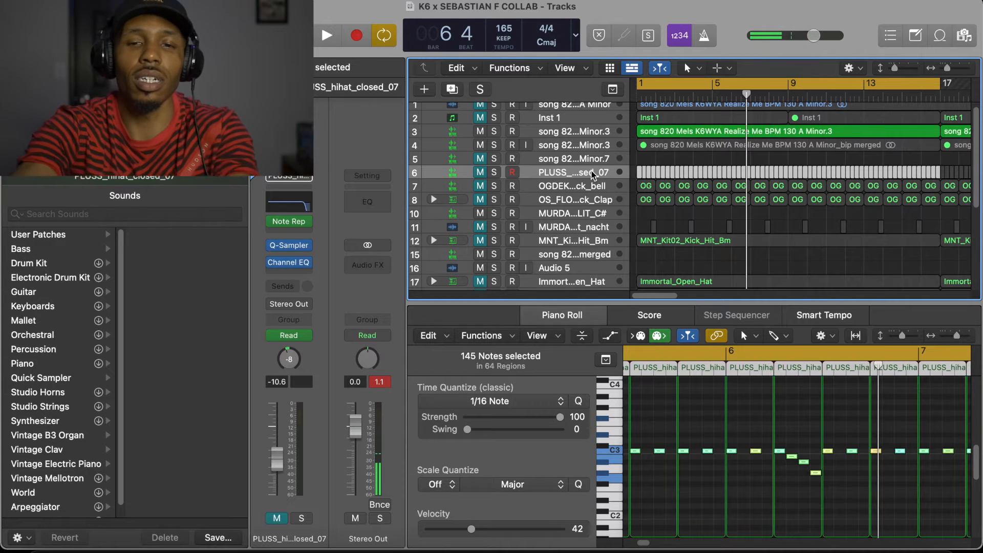
{"action": "scroll", "coordinate": [584, 194], "scroll_direction": "down", "scroll_amount": 8}
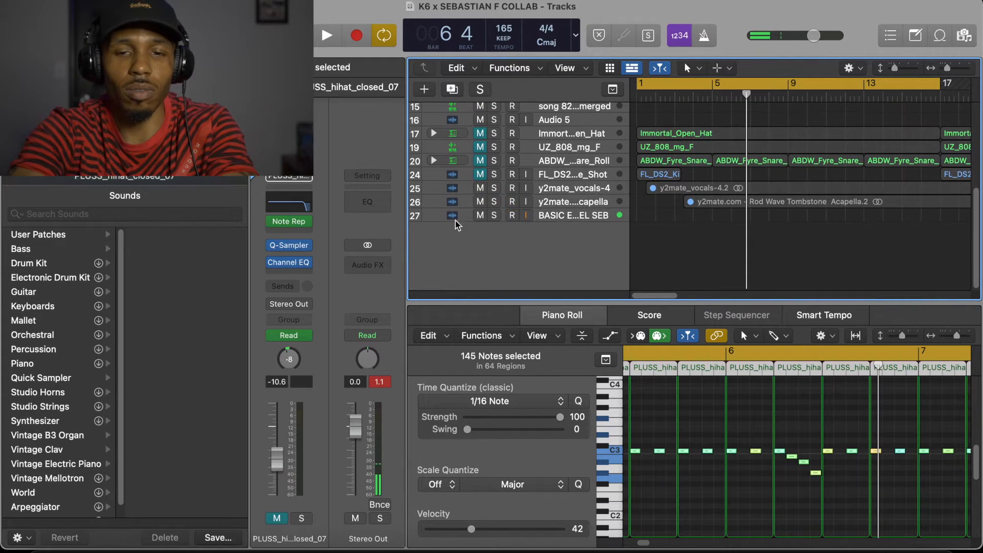
{"action": "left_click", "coordinate": [456, 218]}
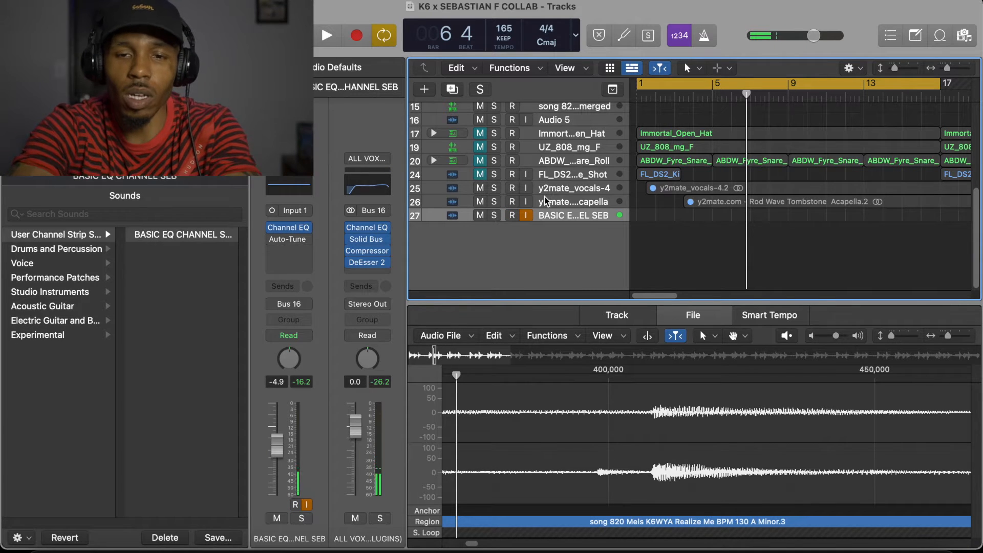
{"action": "scroll", "coordinate": [581, 215], "scroll_direction": "up", "scroll_amount": 8}
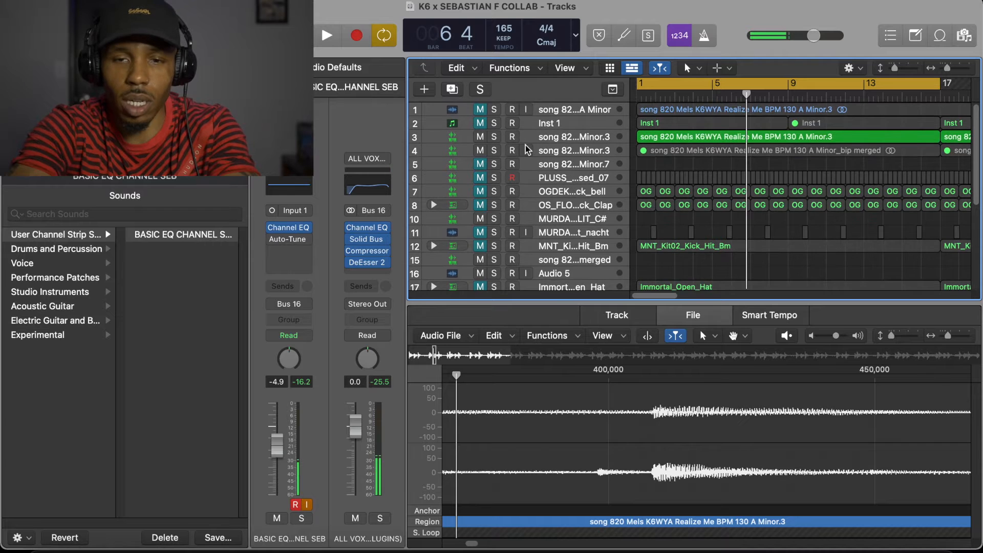
Step: Play the sliced sample against the metronome to check its timing, and switch the metronome off
{"action": "key", "text": "space"}
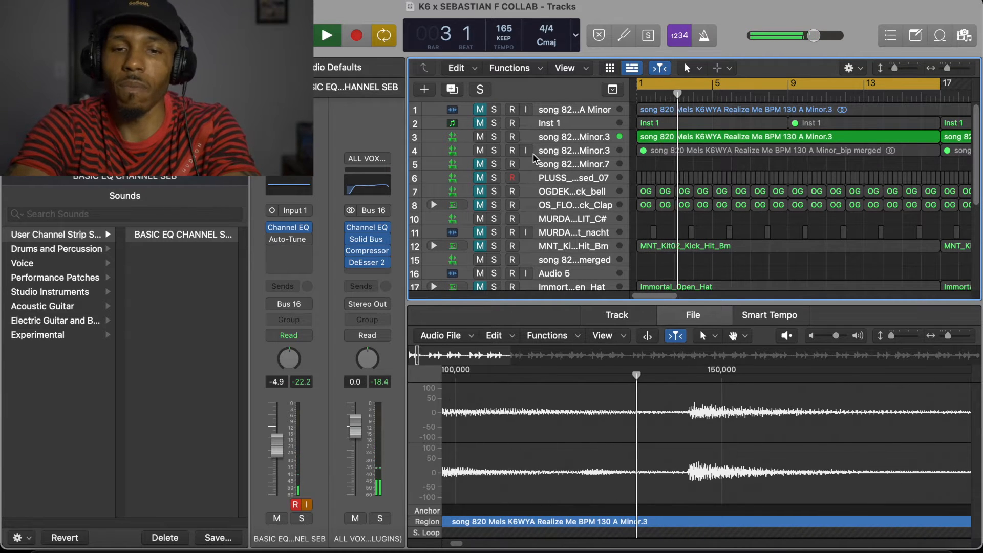
{"action": "left_click", "coordinate": [704, 37]}
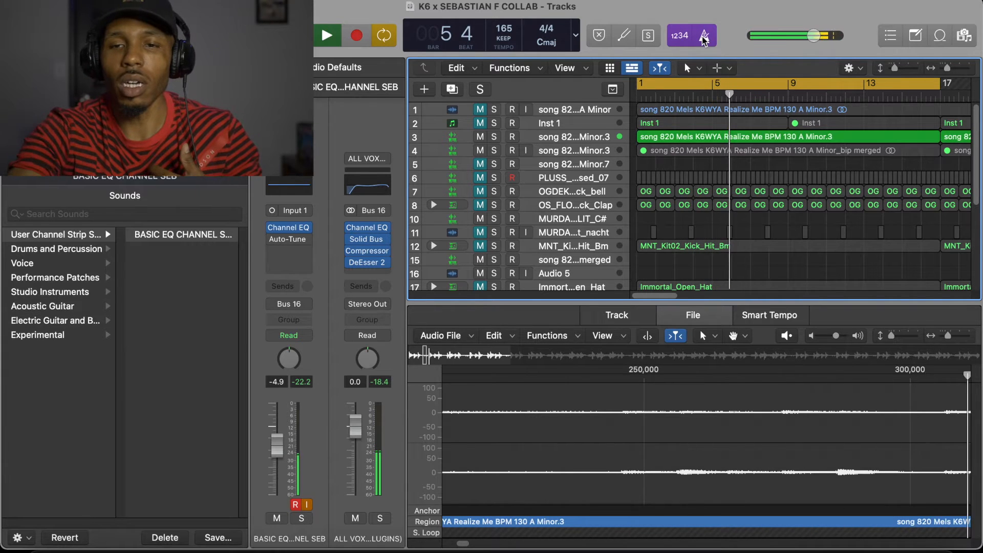
{"action": "left_click", "coordinate": [704, 37]}
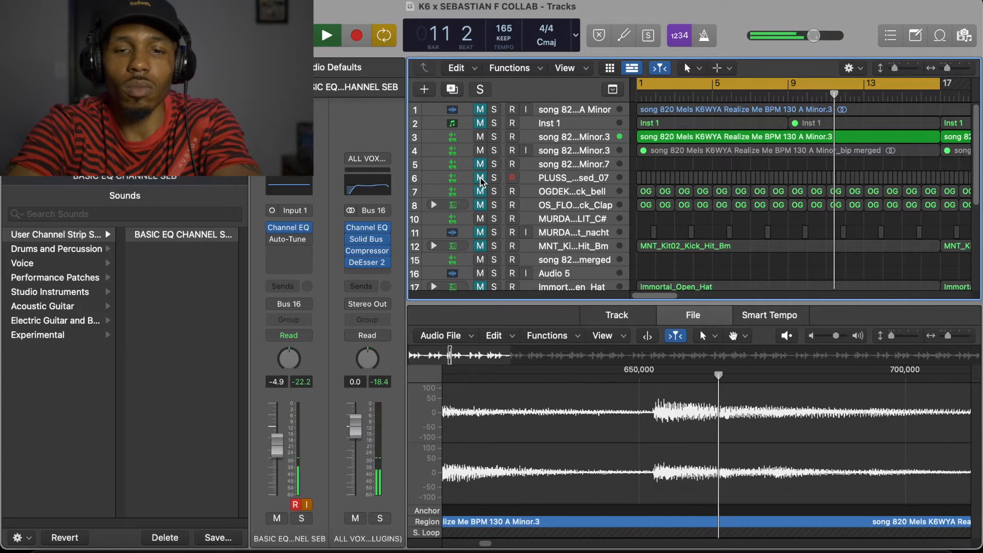
Step: Unmute and solo the PLUSS_hihat_closed_07 track
{"action": "left_click", "coordinate": [493, 178]}
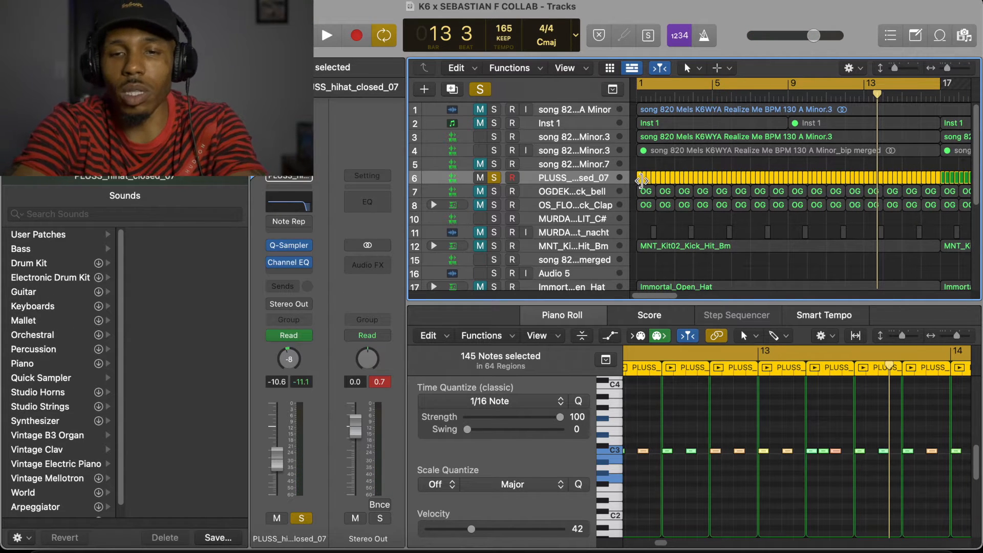
{"action": "scroll", "coordinate": [642, 180], "scroll_direction": "up", "scroll_amount": 10}
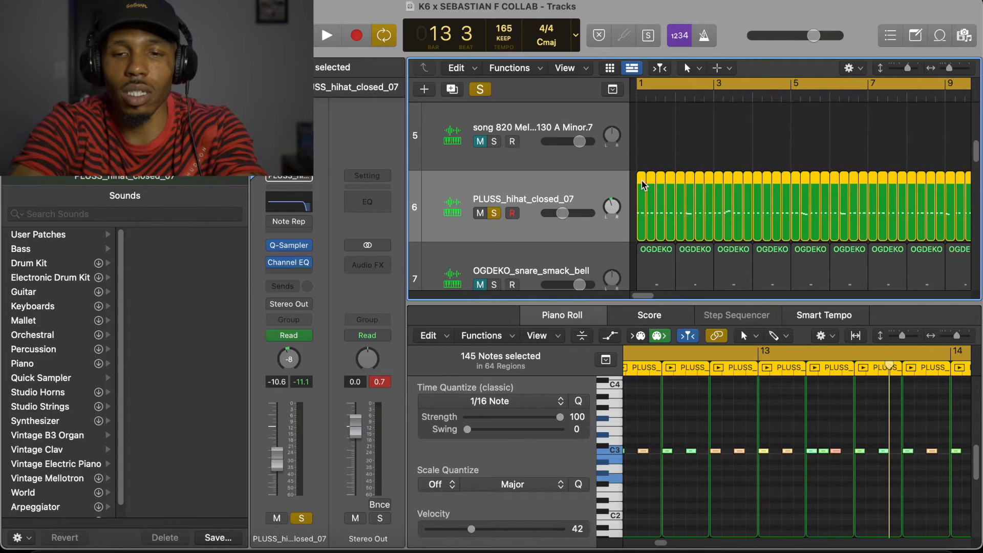
{"action": "scroll", "coordinate": [644, 186], "scroll_direction": "up", "scroll_amount": 3}
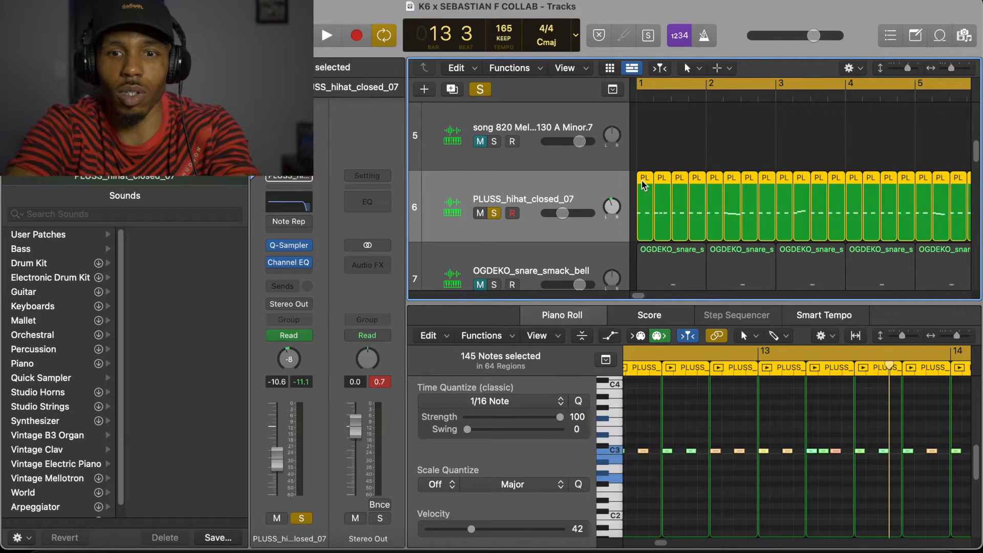
{"action": "scroll", "coordinate": [643, 185], "scroll_direction": "up", "scroll_amount": 3}
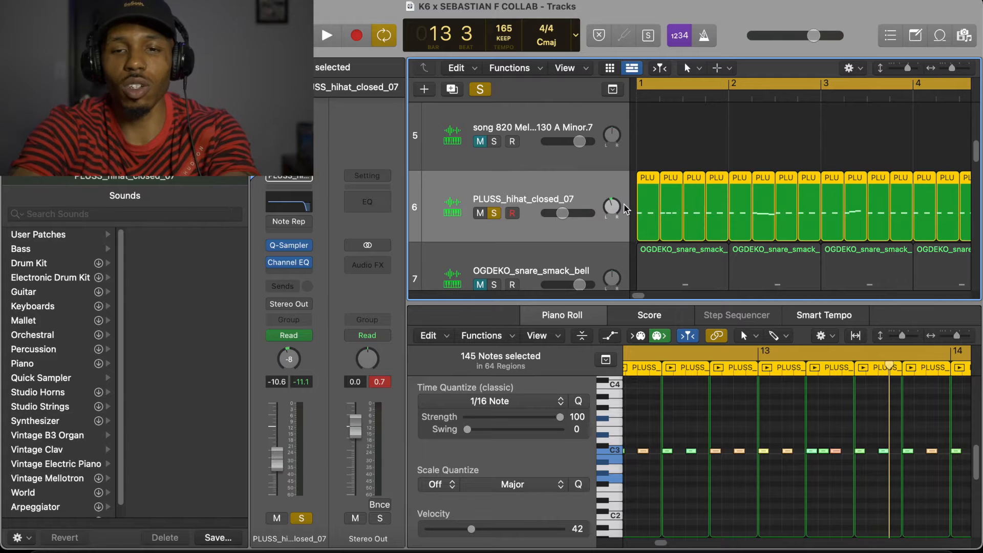
Step: Try to repeat the first PLUSS_hihat_closed_07 region with its automation data copied, and undo the repeat
{"action": "left_click", "coordinate": [646, 216]}
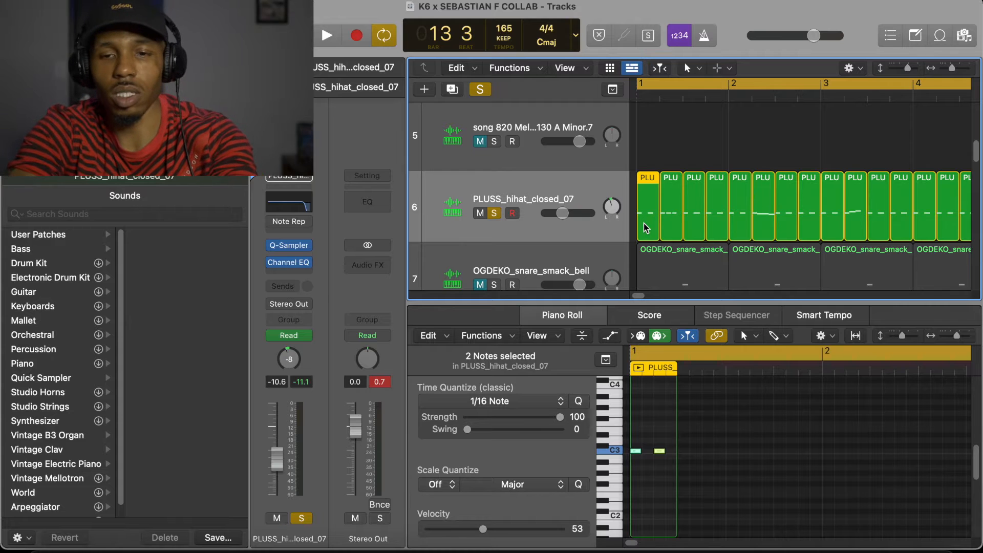
{"action": "key", "text": "super+r"}
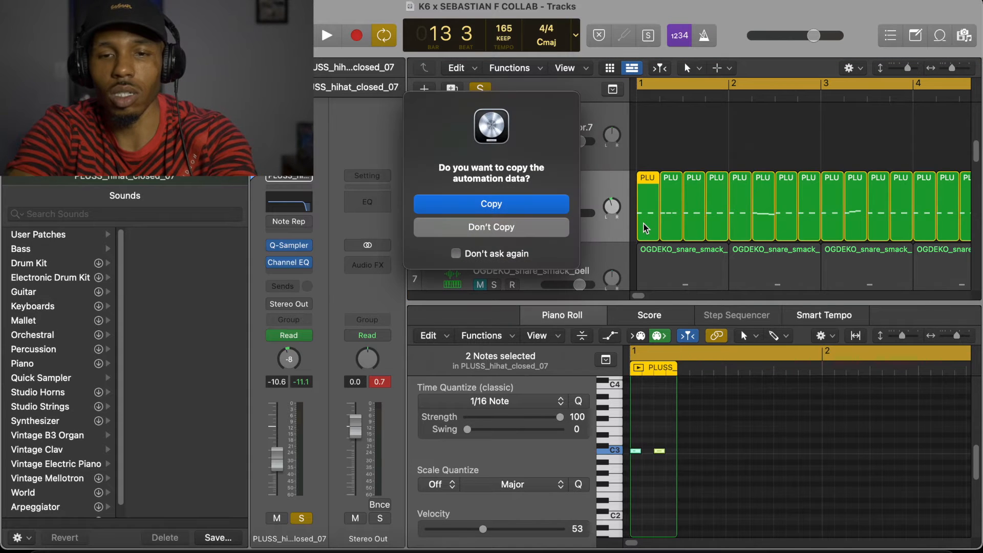
{"action": "left_click", "coordinate": [507, 204]}
{"action": "key", "text": "super+z"}
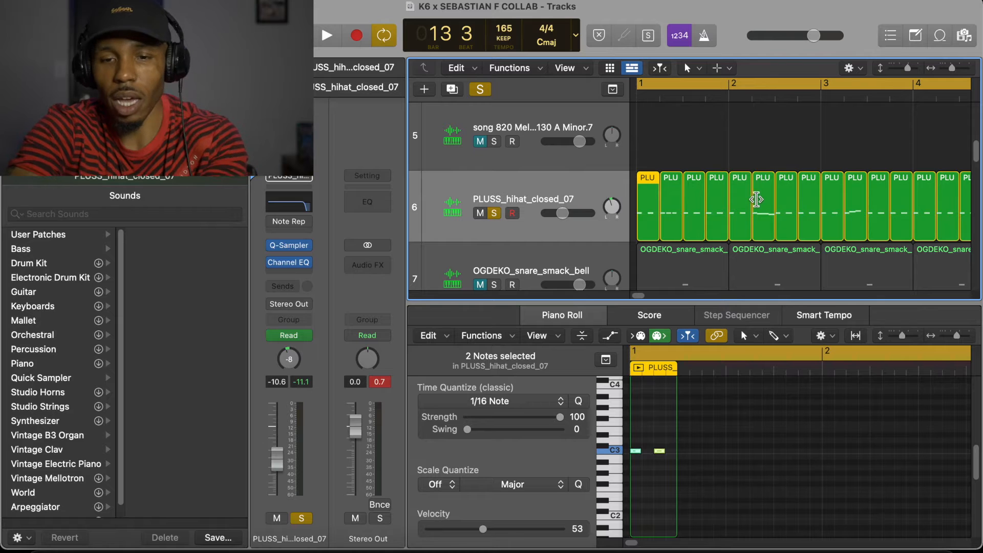
Step: Shorten the cycle range to bars 1 to 9 and play the soloed hi-hats
{"action": "scroll", "coordinate": [764, 218], "scroll_direction": "up", "scroll_amount": 5}
{"action": "scroll", "coordinate": [768, 199], "scroll_direction": "down", "scroll_amount": 8}
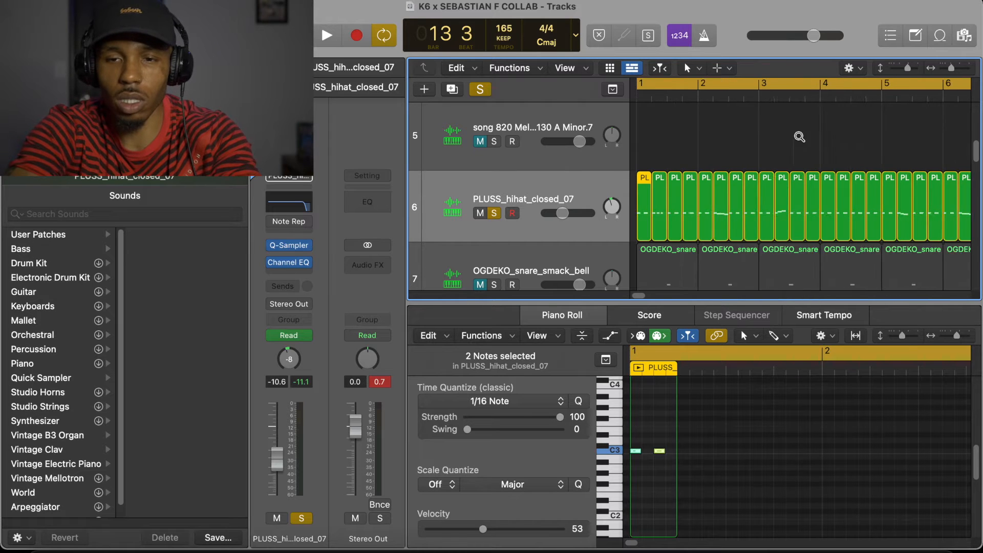
{"action": "scroll", "coordinate": [846, 117], "scroll_direction": "down", "scroll_amount": 5}
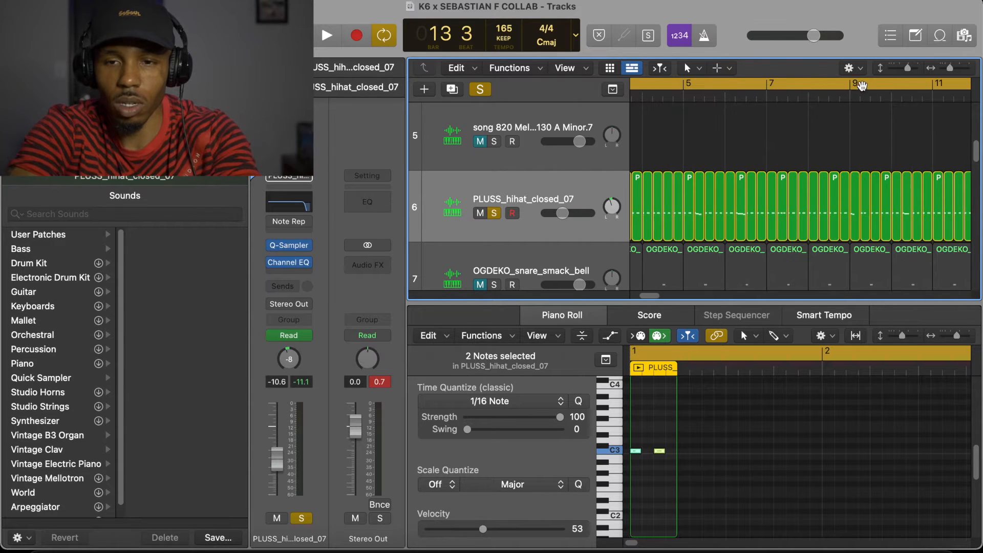
{"action": "left_click_drag", "start_coordinate": [844, 93], "coordinate": [504, 76]}
{"action": "key", "text": "space"}
{"action": "scroll", "coordinate": [533, 215], "scroll_direction": "up", "scroll_amount": 2}
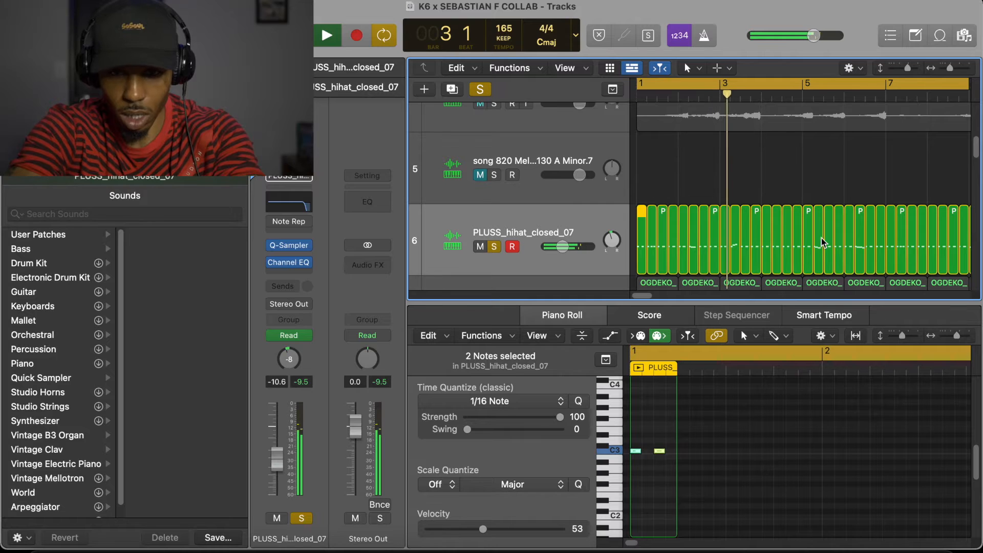
Step: Select the hi-hat regions up to bar 9 and examine their notes and pitch changes in the piano roll
{"action": "left_click_drag", "start_coordinate": [821, 239], "coordinate": [817, 239]}
{"action": "scroll", "coordinate": [773, 262], "scroll_direction": "right", "scroll_amount": 2}
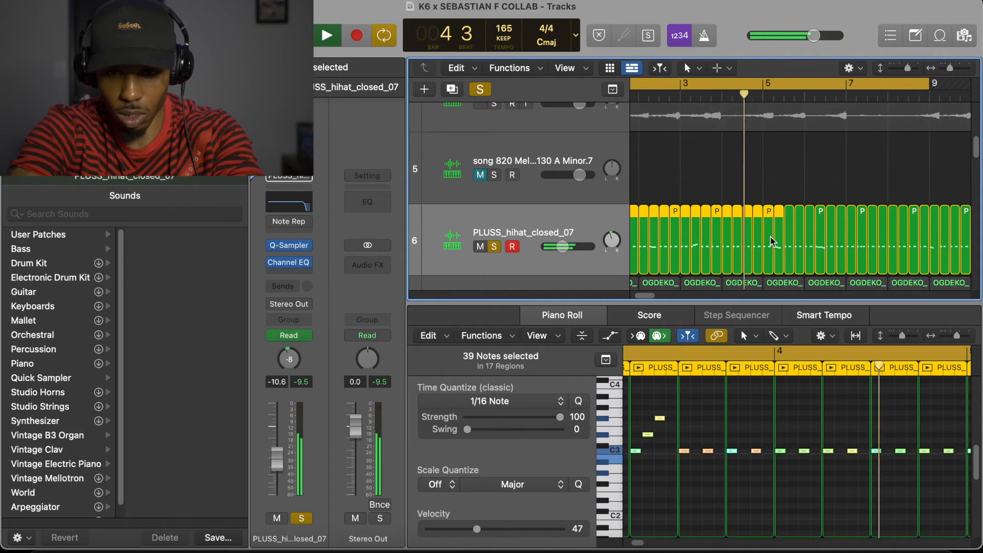
{"action": "left_click_drag", "start_coordinate": [785, 187], "coordinate": [929, 251]}
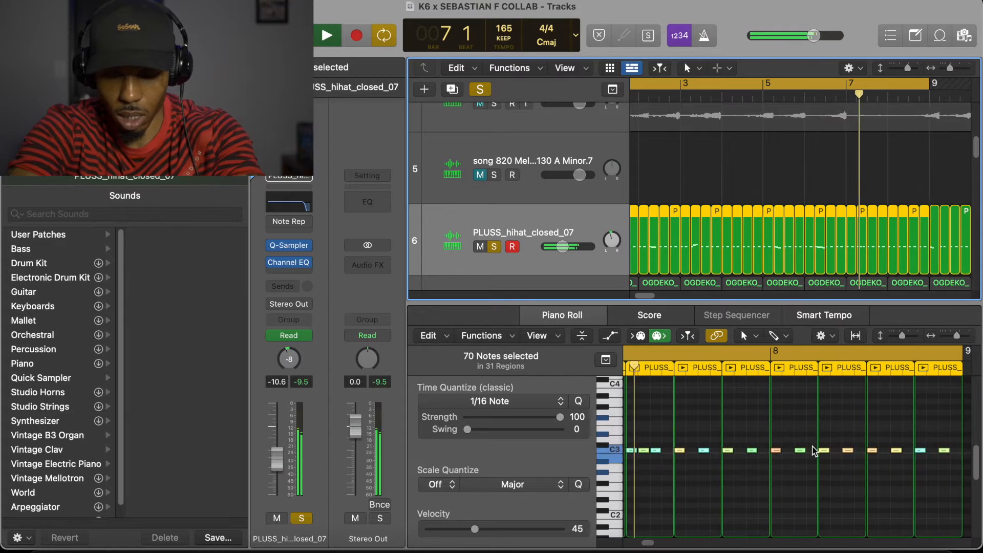
{"action": "scroll", "coordinate": [769, 481], "scroll_direction": "down", "scroll_amount": 4}
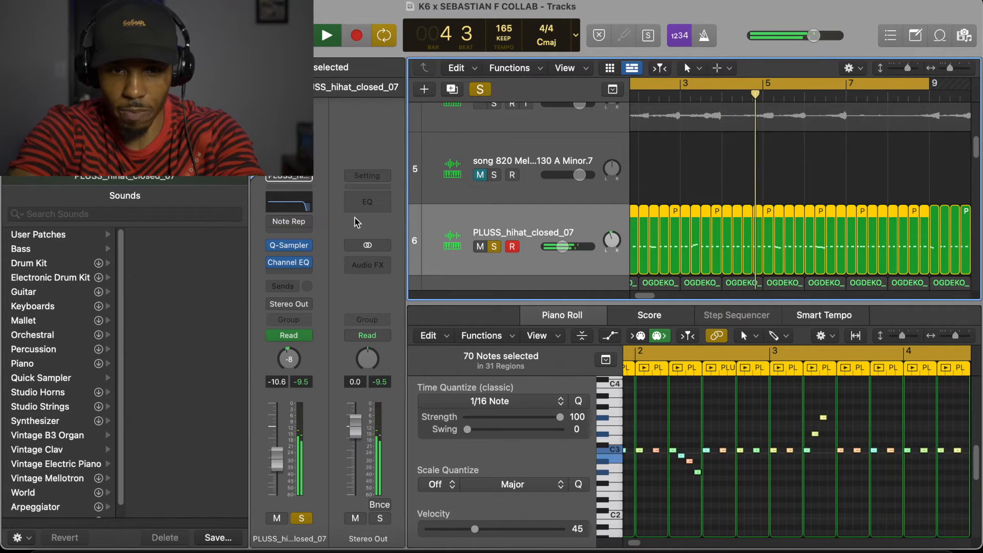
{"action": "mouse_move", "coordinate": [288, 223]}
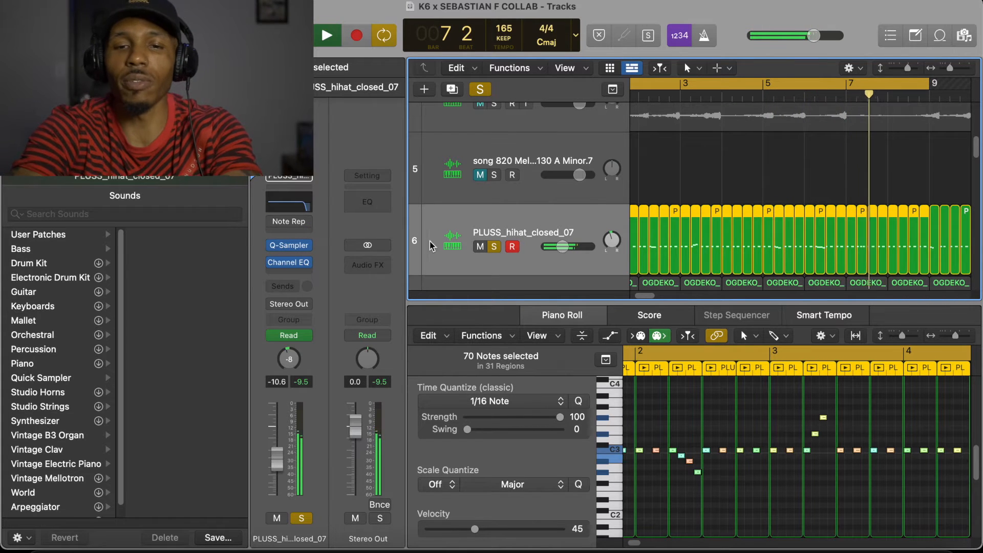
Step: Clear the hi-hat solo and play the hi-hats together with the sliced sample
{"action": "scroll", "coordinate": [500, 256], "scroll_direction": "down", "scroll_amount": 3}
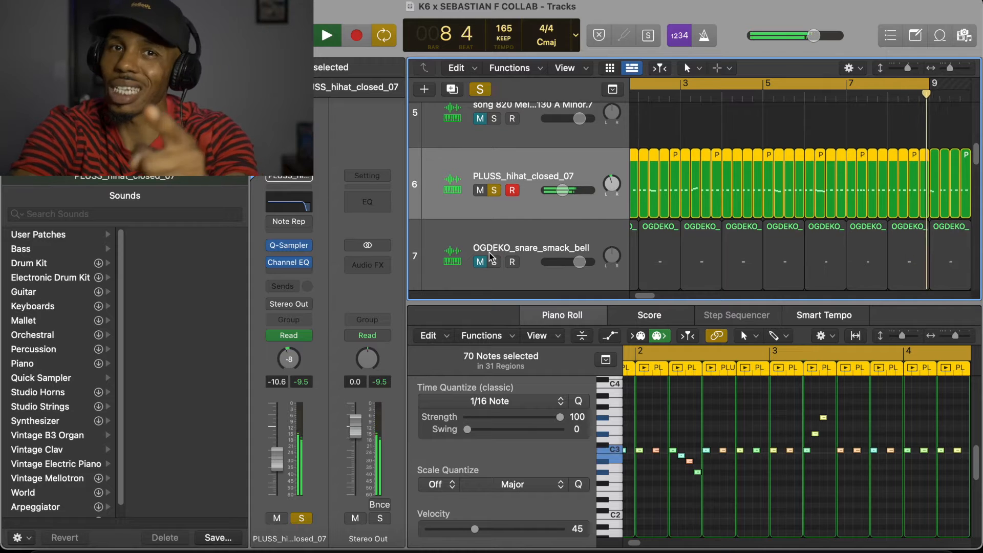
{"action": "scroll", "coordinate": [490, 260], "scroll_direction": "down", "scroll_amount": 1}
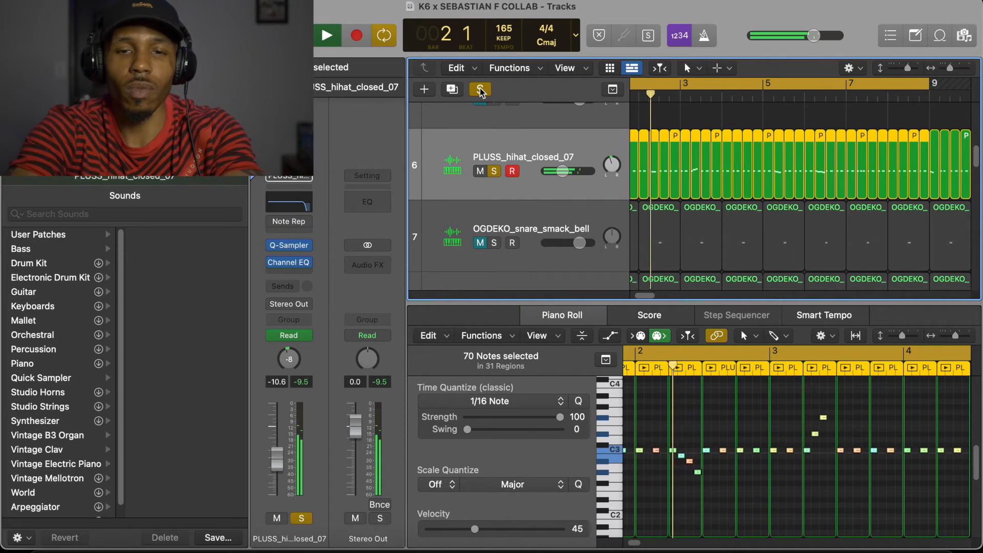
{"action": "scroll", "coordinate": [502, 194], "scroll_direction": "up", "scroll_amount": 12}
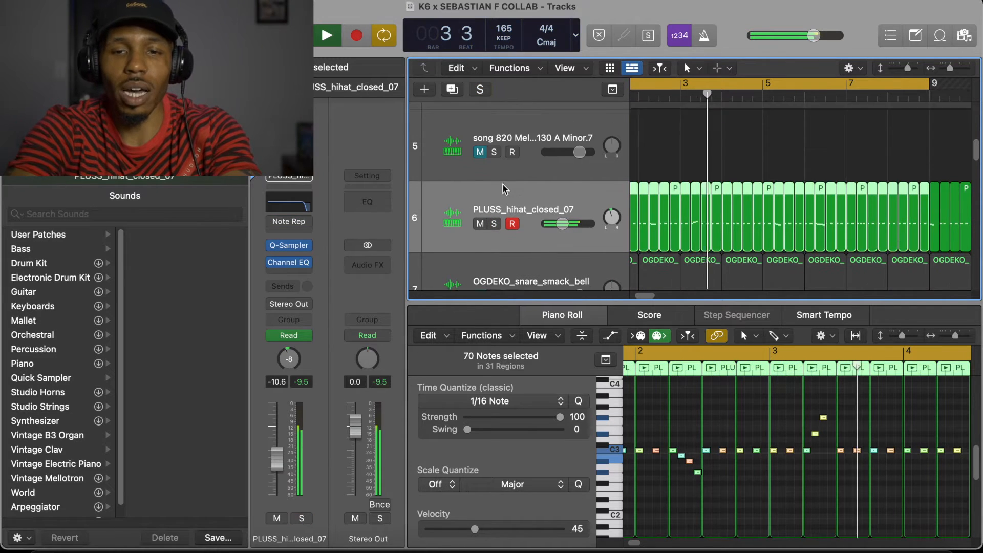
{"action": "scroll", "coordinate": [503, 186], "scroll_direction": "down", "scroll_amount": 3}
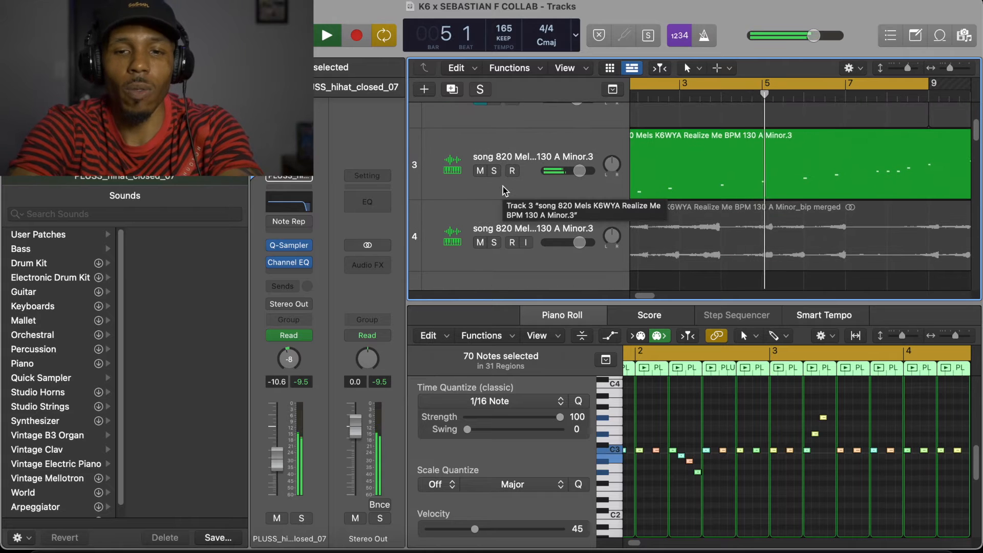
{"action": "scroll", "coordinate": [503, 186], "scroll_direction": "up", "scroll_amount": 1}
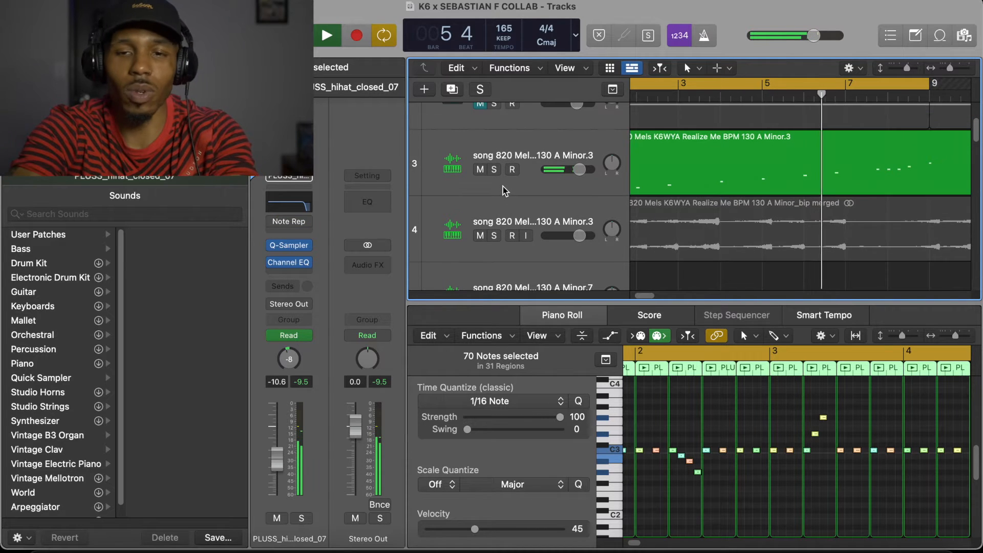
Step: Audition the OGDEKO_snare_smack_bell track by soloing it briefly and clearing the solo
{"action": "scroll", "coordinate": [504, 191], "scroll_direction": "down", "scroll_amount": 5}
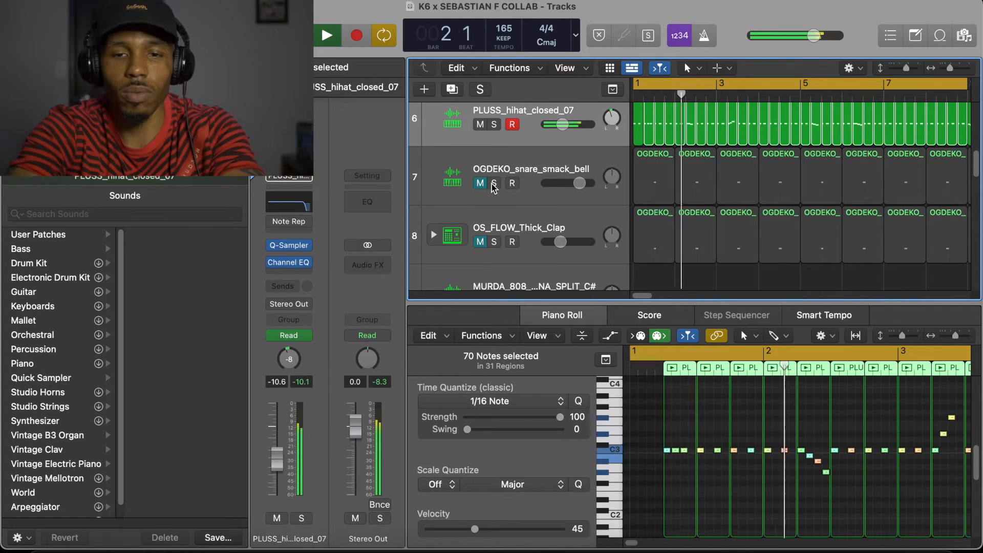
{"action": "left_click", "coordinate": [494, 184]}
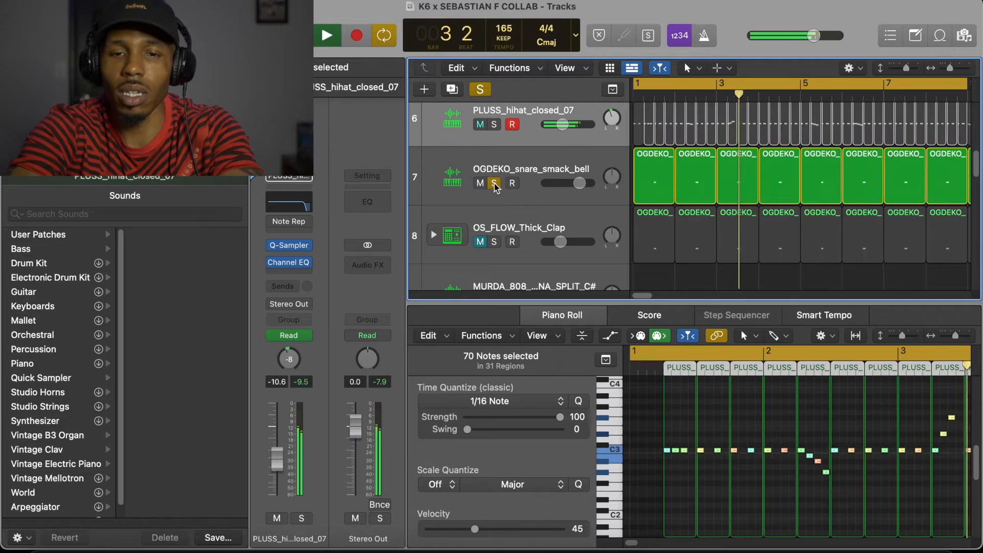
{"action": "left_click", "coordinate": [493, 187]}
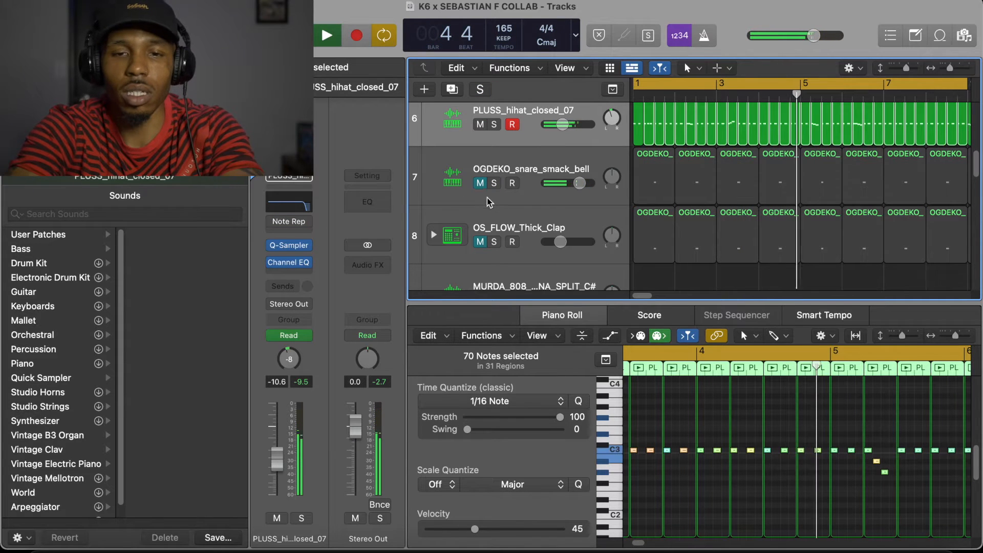
Step: Unmute the OGDEKO_snare_smack_bell and OS_FLOW_Thick_Clap tracks and play them with the hi-hats and sliced sample
{"action": "left_click", "coordinate": [484, 187]}
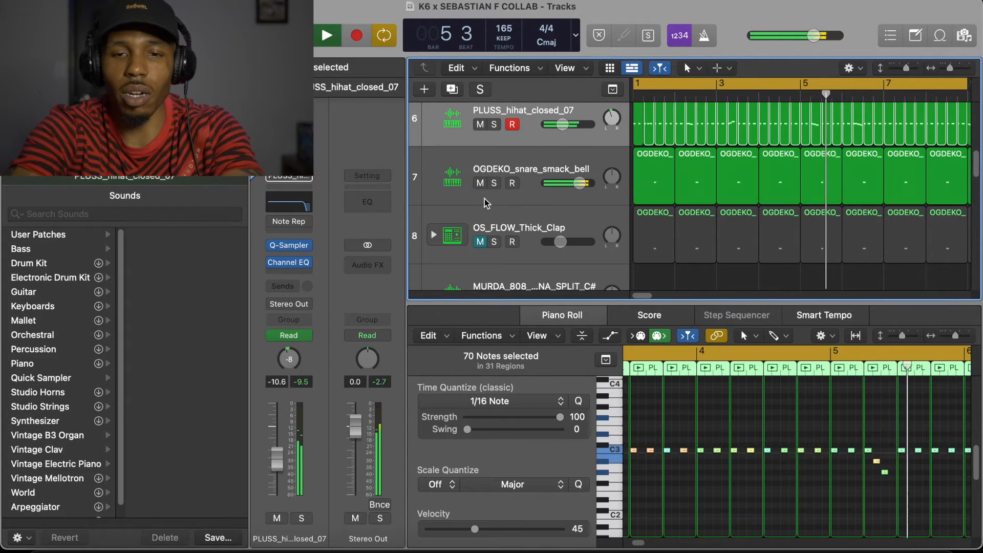
{"action": "left_click", "coordinate": [482, 243]}
{"action": "scroll", "coordinate": [482, 243], "scroll_direction": "down", "scroll_amount": 1}
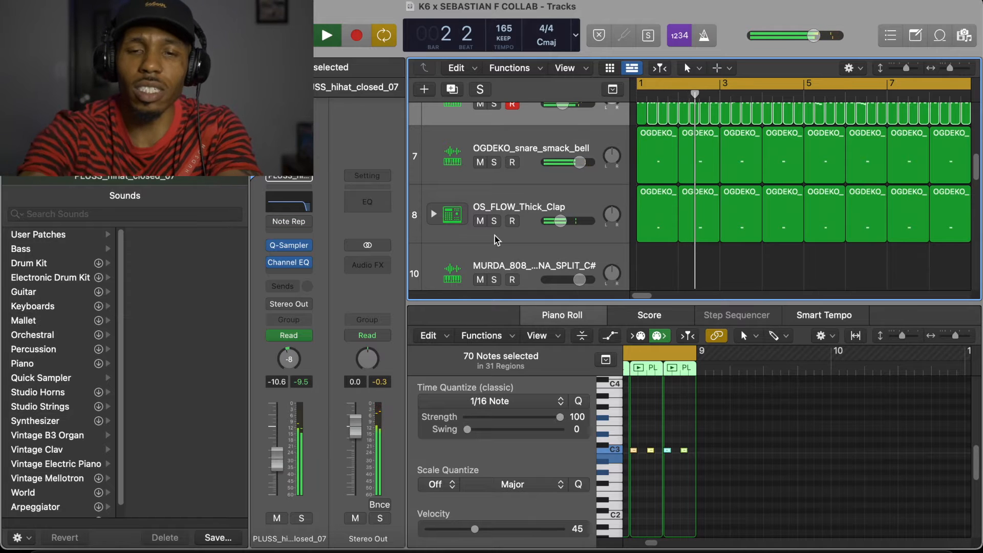
{"action": "scroll", "coordinate": [512, 215], "scroll_direction": "down", "scroll_amount": 5}
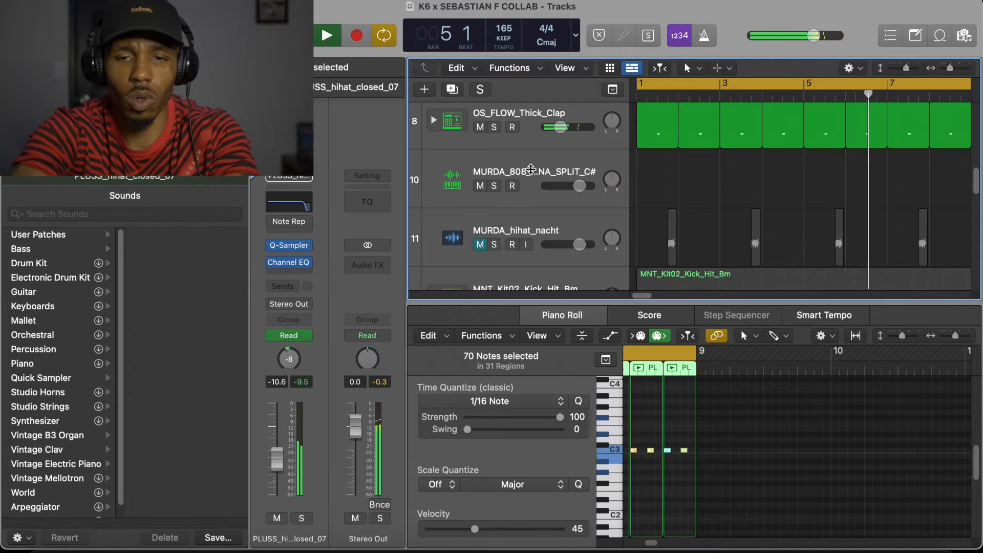
Step: Zoom in on the arrangement and look over the drum tracks around and below the clap while the beat plays
{"action": "key", "text": "super+Up"}
{"action": "key", "text": "super+Right"}
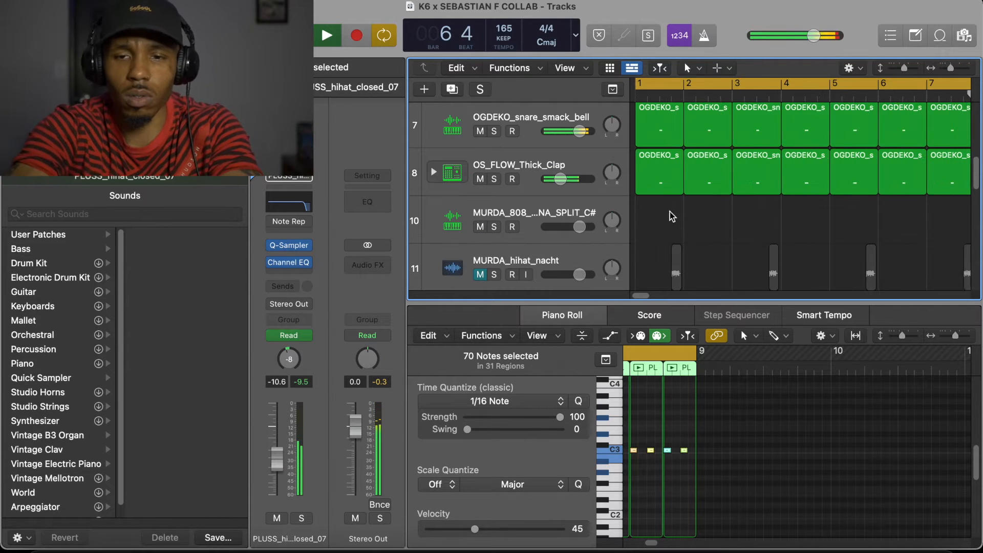
{"action": "scroll", "coordinate": [673, 215], "scroll_direction": "down", "scroll_amount": 3}
{"action": "scroll", "coordinate": [679, 213], "scroll_direction": "right", "scroll_amount": 2}
{"action": "scroll", "coordinate": [528, 245], "scroll_direction": "down", "scroll_amount": 1}
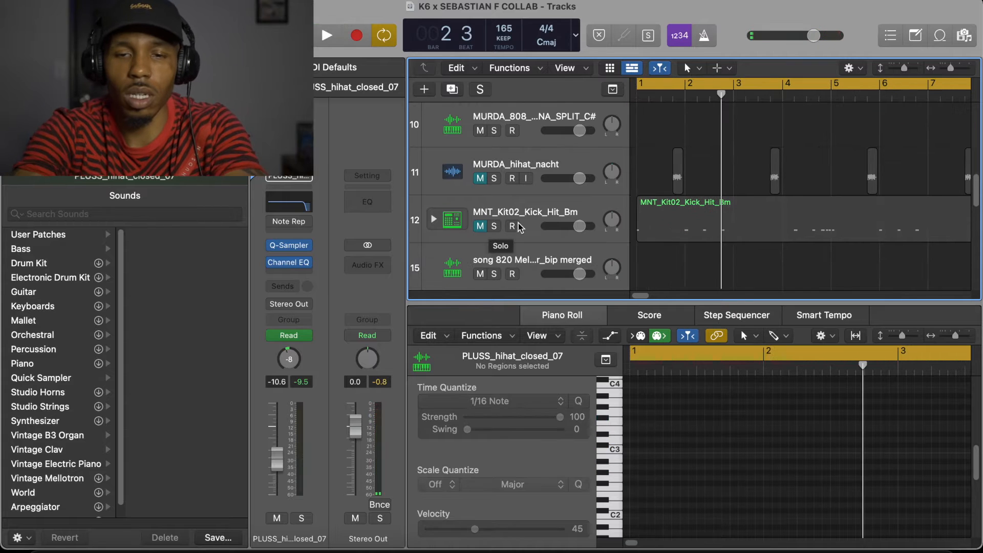
{"action": "key", "text": "space"}
{"action": "scroll", "coordinate": [520, 220], "scroll_direction": "up", "scroll_amount": 2}
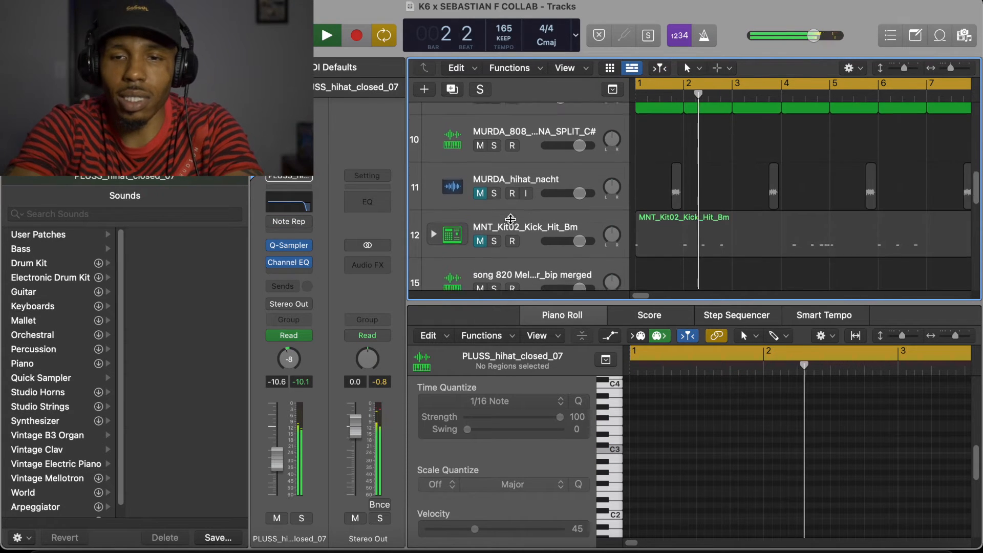
{"action": "scroll", "coordinate": [518, 219], "scroll_direction": "down", "scroll_amount": 2}
{"action": "scroll", "coordinate": [533, 200], "scroll_direction": "up", "scroll_amount": 4}
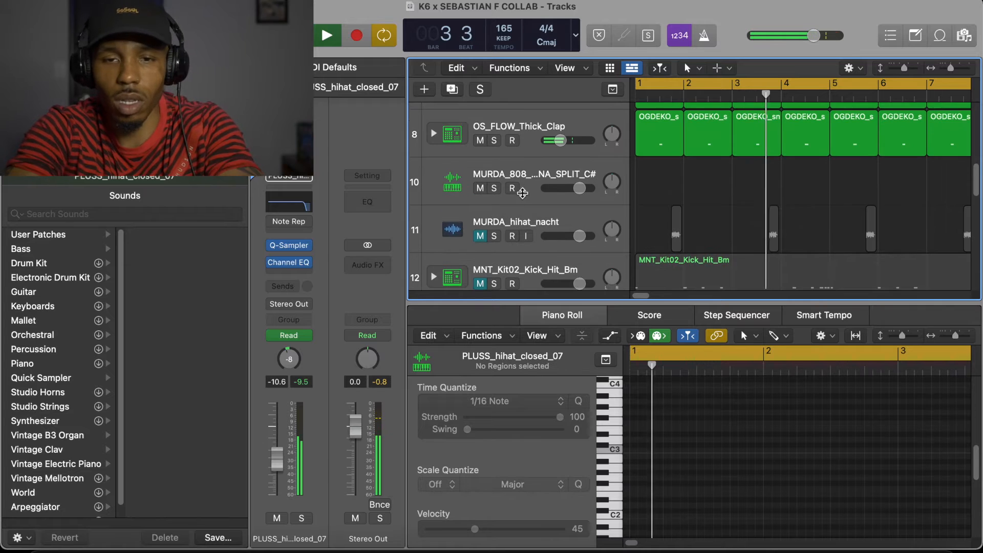
{"action": "scroll", "coordinate": [558, 156], "scroll_direction": "up", "scroll_amount": 1}
{"action": "key", "text": "space"}
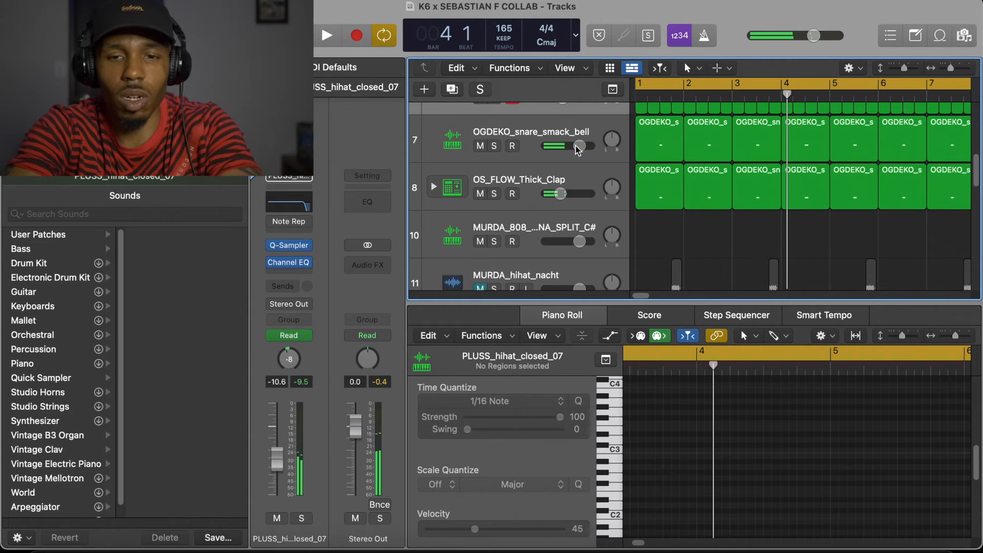
Step: Lower the OGDEKO_snare_smack_bell track's volume a touch, pan it slightly off centre and briefly play the beat
{"action": "left_click", "coordinate": [579, 146]}
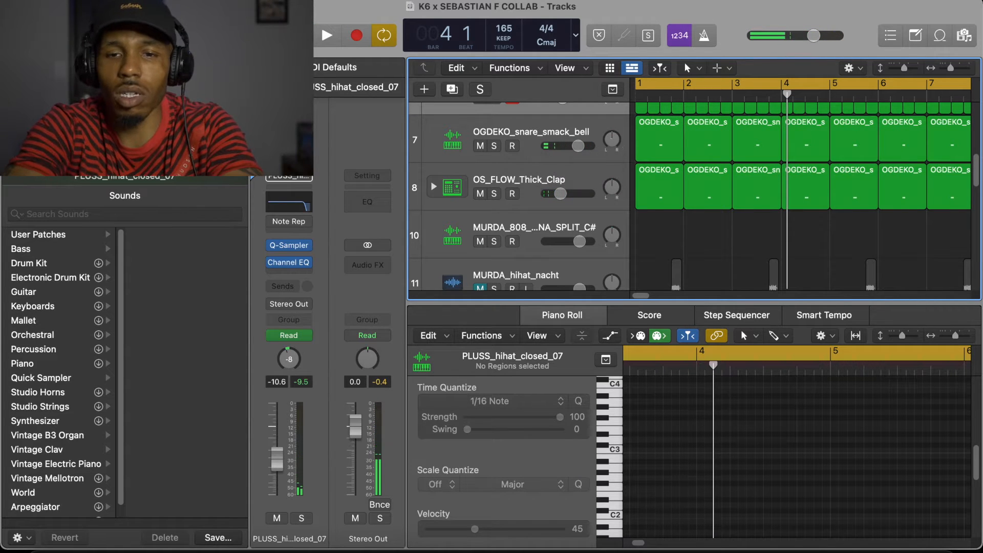
{"action": "left_click_drag", "start_coordinate": [612, 139], "coordinate": [613, 140]}
{"action": "left_click", "coordinate": [613, 140]}
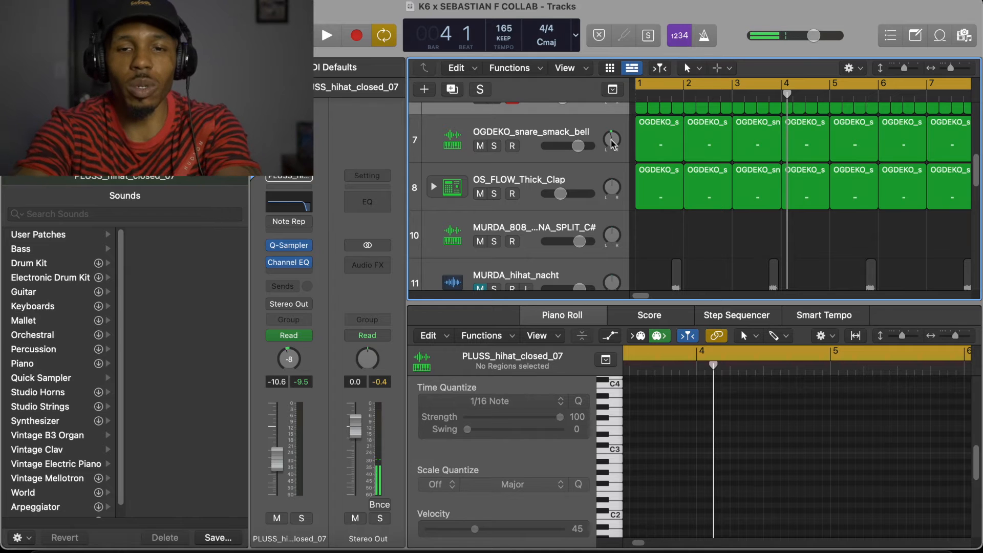
{"action": "key", "text": "space"}
{"action": "key", "text": "space"}
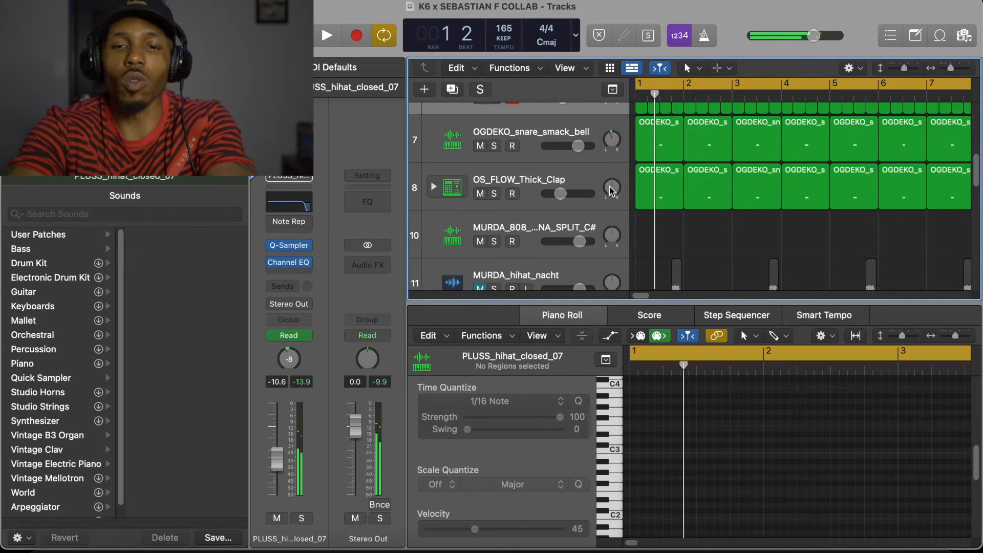
Step: Pan the OS_FLOW_Thick_Clap track slightly off centre and fine-tune the snare track's pan during playback
{"action": "left_click_drag", "start_coordinate": [612, 187], "coordinate": [612, 187]}
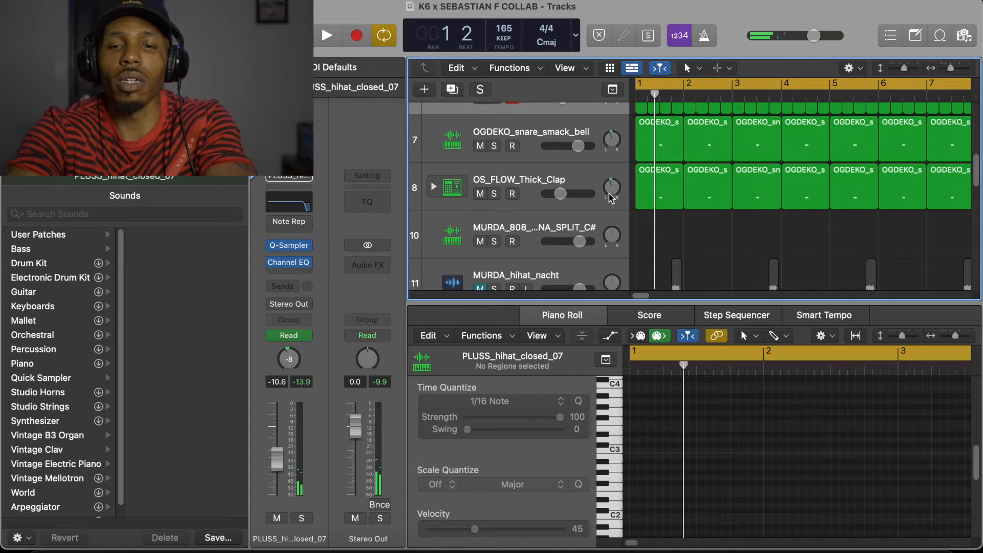
{"action": "key", "text": "space"}
{"action": "left_click_drag", "start_coordinate": [612, 139], "coordinate": [611, 136]}
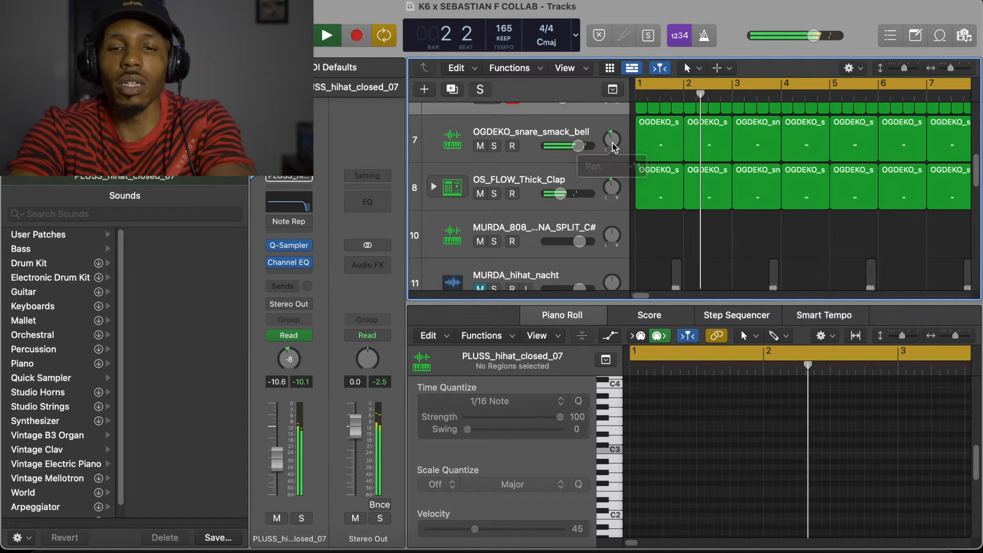
{"action": "key", "text": "space"}
Step: Resume playback and bring in the Immortal_Open_Hat and ABDW_Fyre_Snare_Roll tracks by unmuting them
{"action": "scroll", "coordinate": [621, 192], "scroll_direction": "down", "scroll_amount": 1}
{"action": "scroll", "coordinate": [621, 192], "scroll_direction": "down", "scroll_amount": 4}
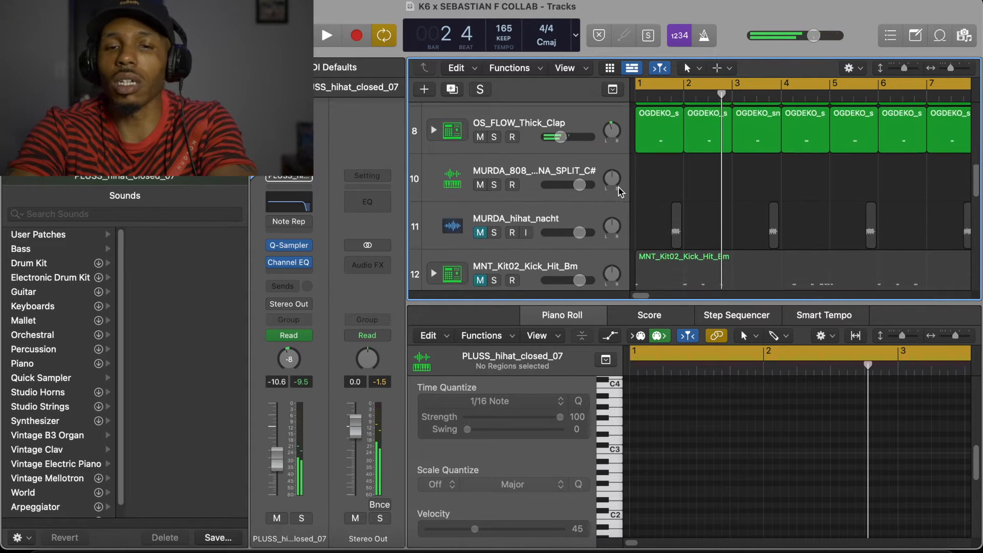
{"action": "key", "text": "space"}
{"action": "scroll", "coordinate": [499, 225], "scroll_direction": "down", "scroll_amount": 6}
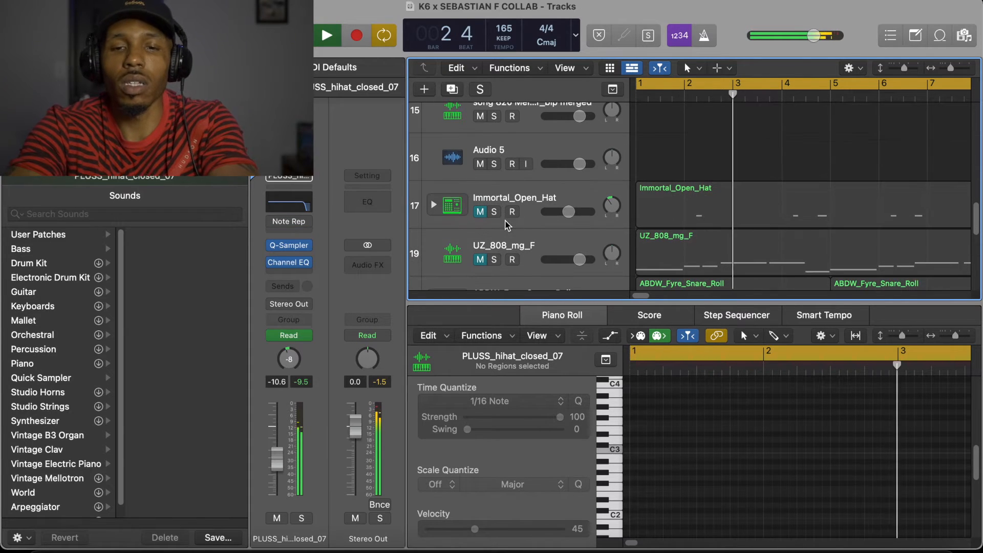
{"action": "scroll", "coordinate": [512, 221], "scroll_direction": "down", "scroll_amount": 1}
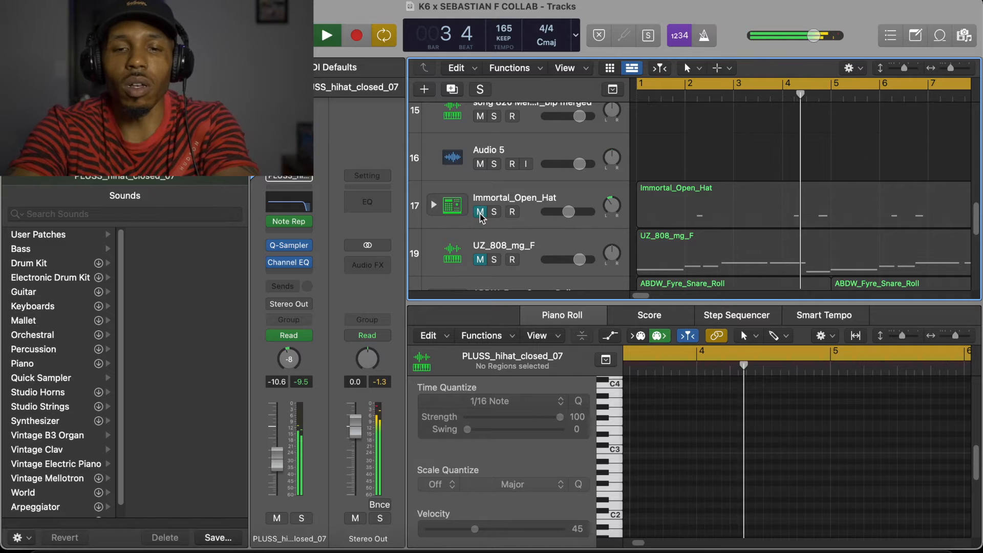
{"action": "left_click", "coordinate": [481, 211]}
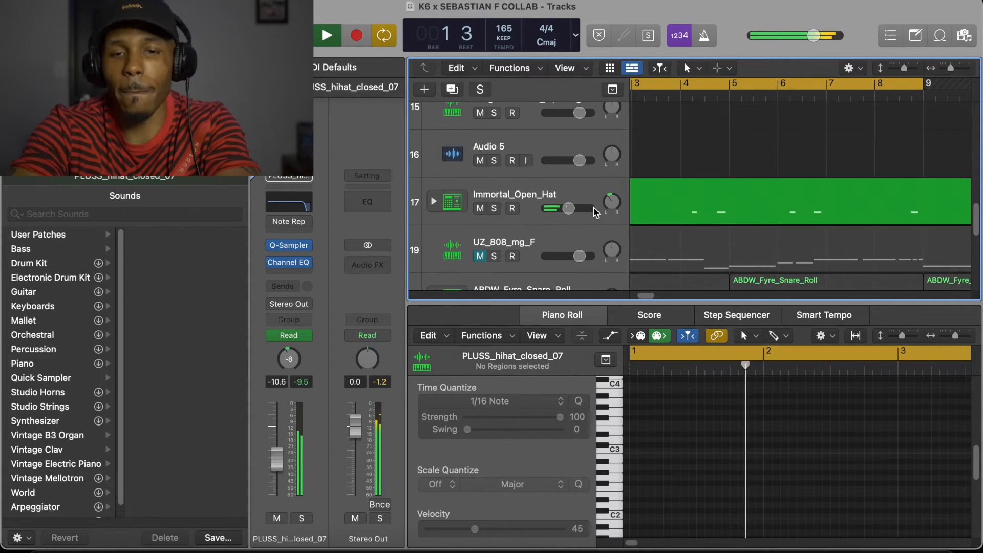
{"action": "scroll", "coordinate": [595, 212], "scroll_direction": "down", "scroll_amount": 4}
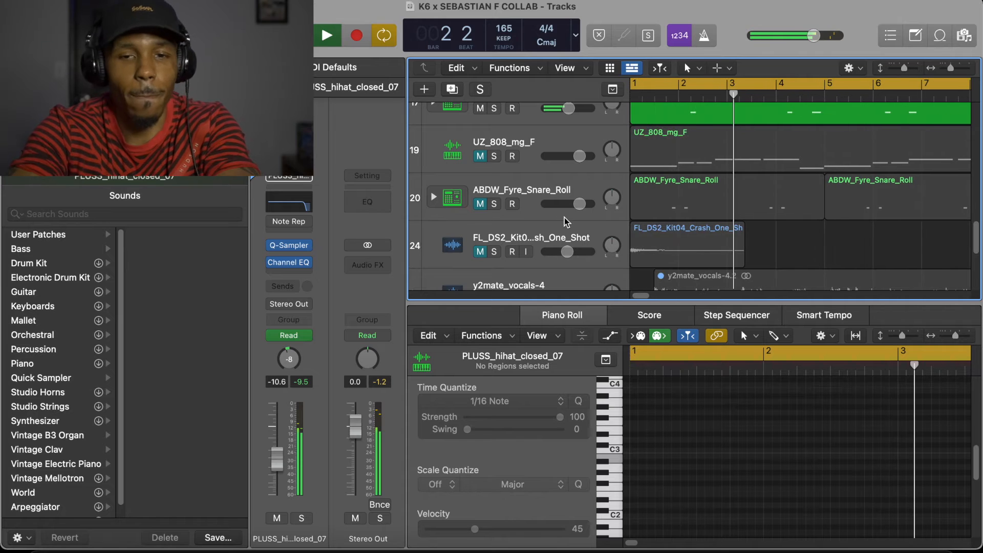
{"action": "left_click", "coordinate": [480, 204]}
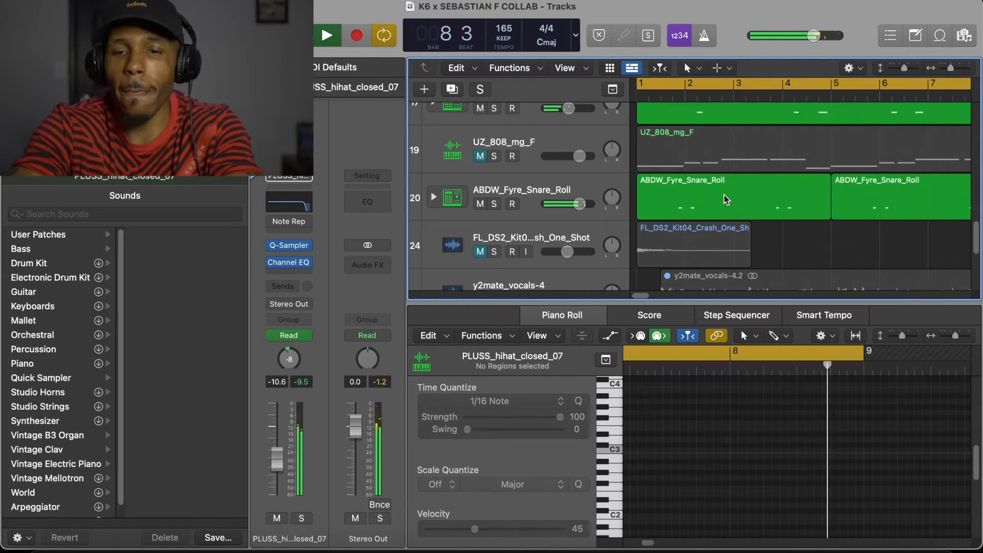
Step: Unmute the FL_DS2_Kit04 crash one-shot track while the beat plays
{"action": "scroll", "coordinate": [648, 244], "scroll_direction": "down", "scroll_amount": 1}
{"action": "scroll", "coordinate": [648, 244], "scroll_direction": "down", "scroll_amount": 2}
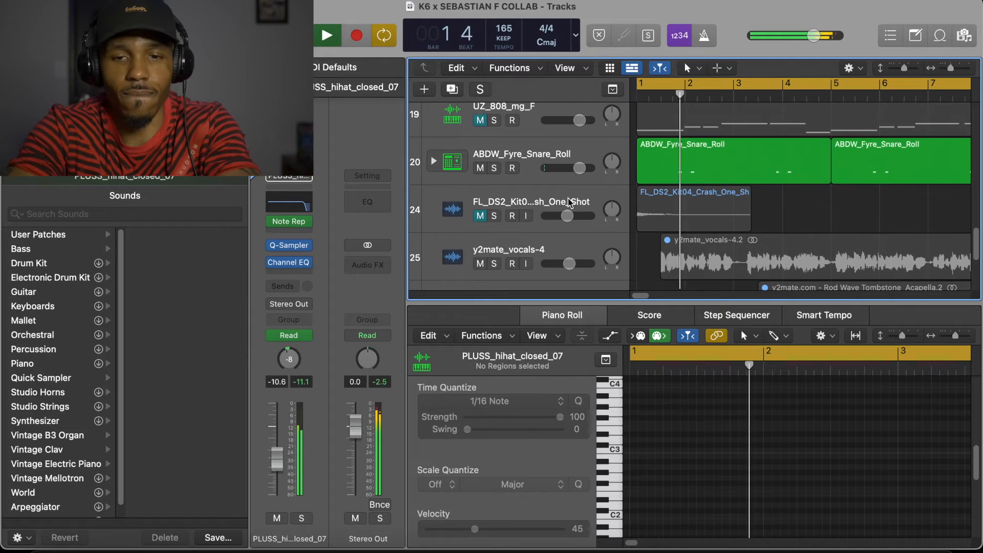
{"action": "scroll", "coordinate": [486, 215], "scroll_direction": "down", "scroll_amount": 10}
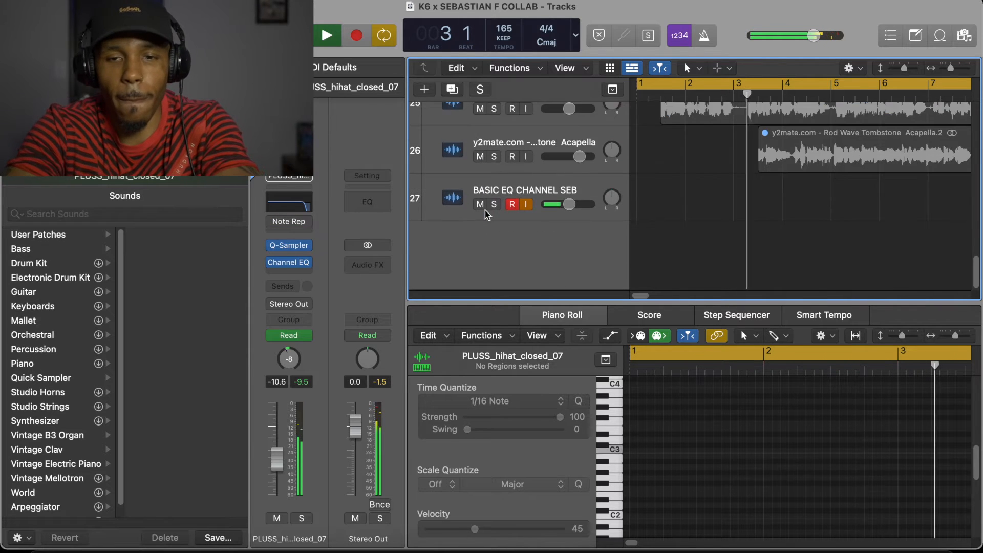
{"action": "scroll", "coordinate": [509, 188], "scroll_direction": "up", "scroll_amount": 9}
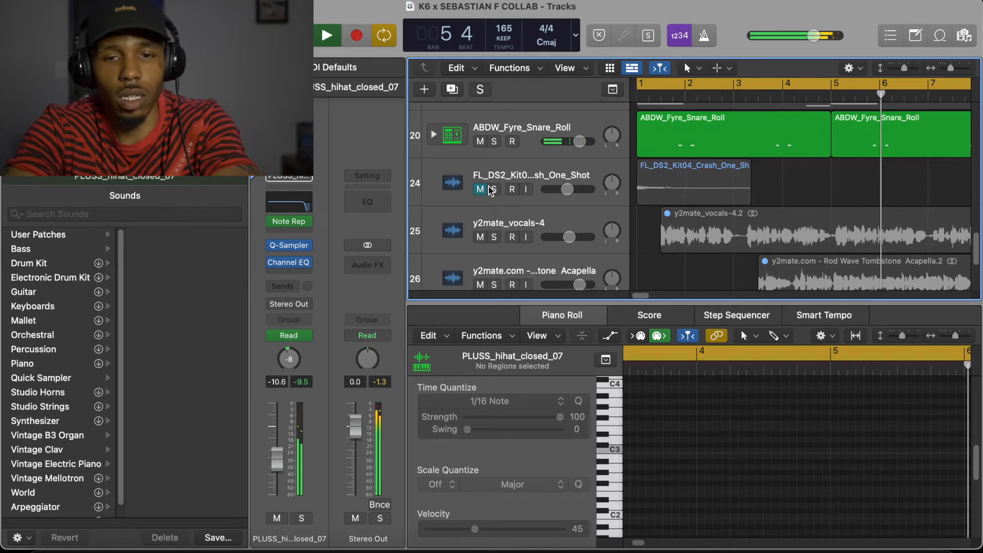
{"action": "left_click", "coordinate": [481, 189]}
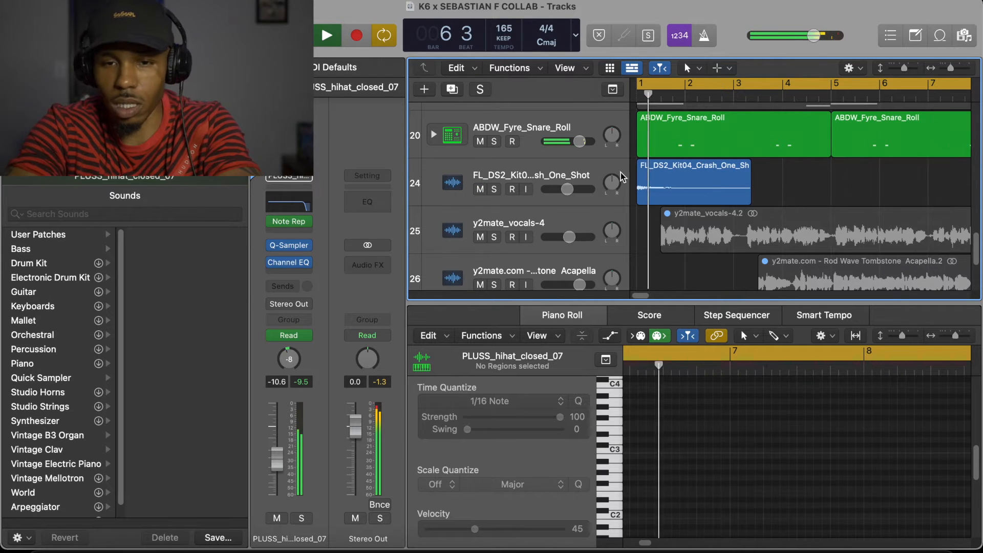
Step: Go back up to the MURDA_hihat_nacht track and unmute it during playback
{"action": "scroll", "coordinate": [677, 180], "scroll_direction": "up", "scroll_amount": 2}
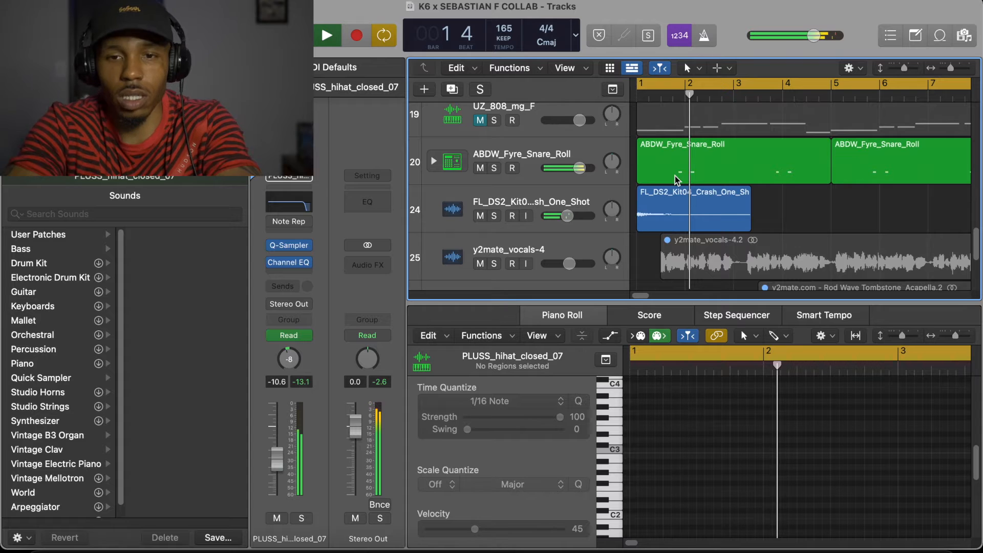
{"action": "scroll", "coordinate": [677, 181], "scroll_direction": "up", "scroll_amount": 20}
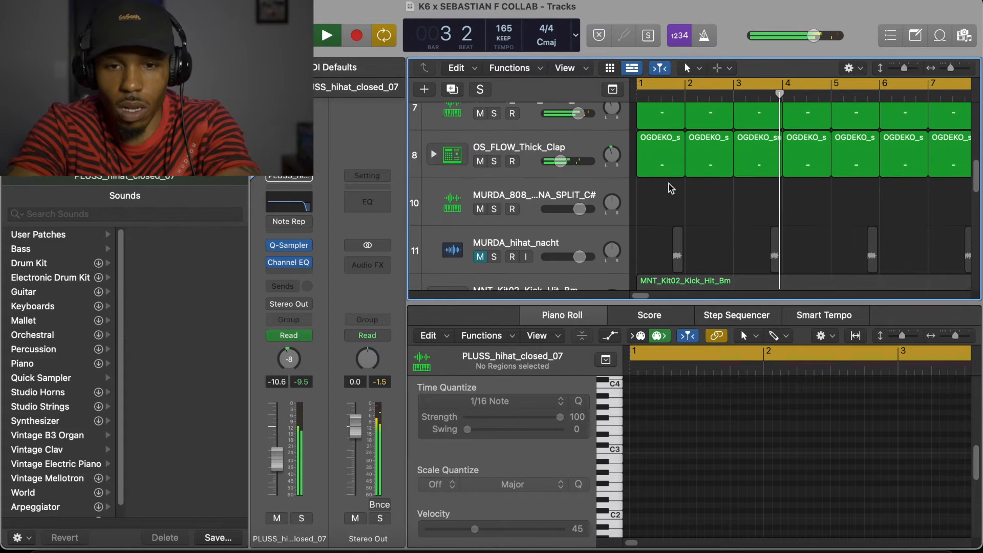
{"action": "scroll", "coordinate": [671, 189], "scroll_direction": "down", "scroll_amount": 1}
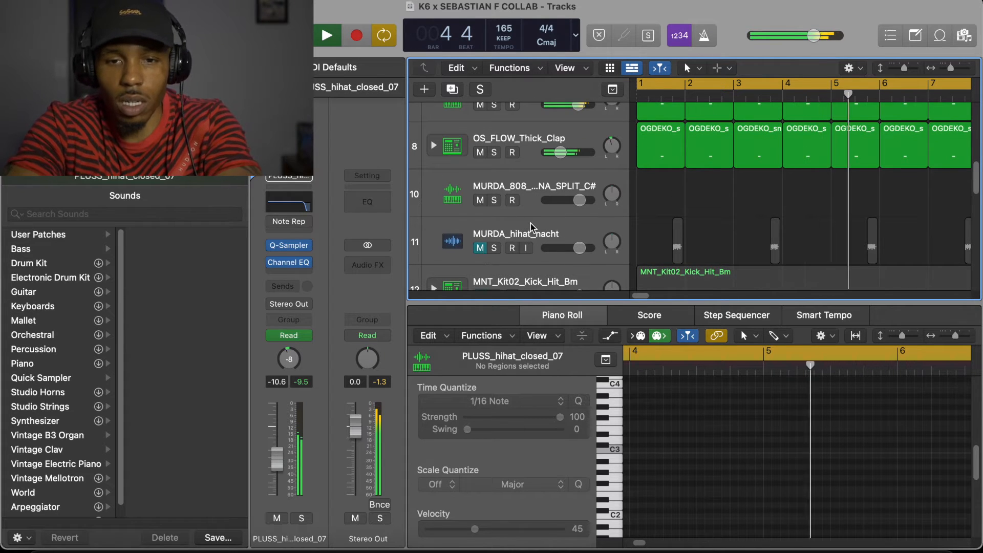
{"action": "key", "text": "ctrl+m"}
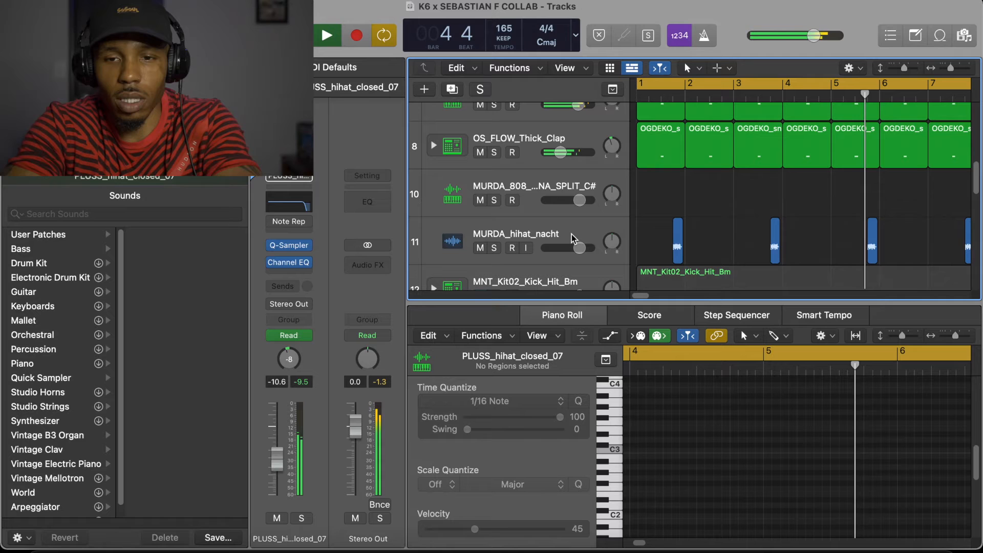
Step: Select the MURDA_hihat_nacht track, set its volume to -5.1 dB and pan it to the right
{"action": "left_click", "coordinate": [530, 236]}
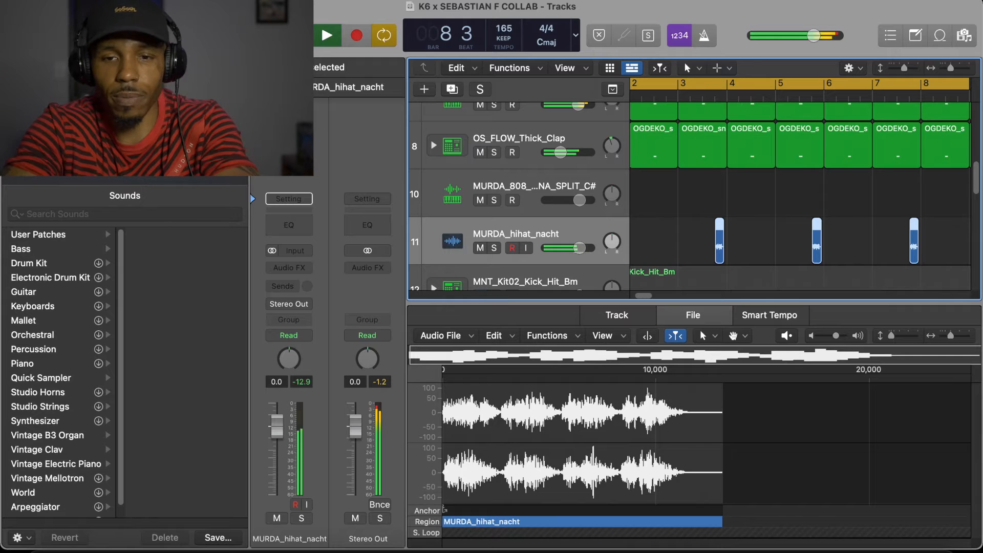
{"action": "left_click_drag", "start_coordinate": [579, 248], "coordinate": [568, 248]}
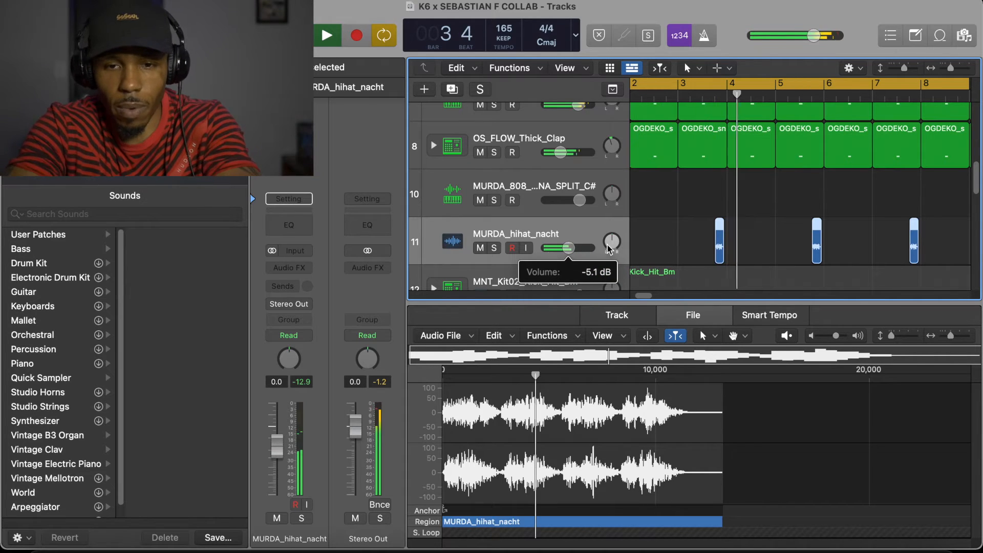
{"action": "left_click_drag", "start_coordinate": [609, 250], "coordinate": [626, 233]}
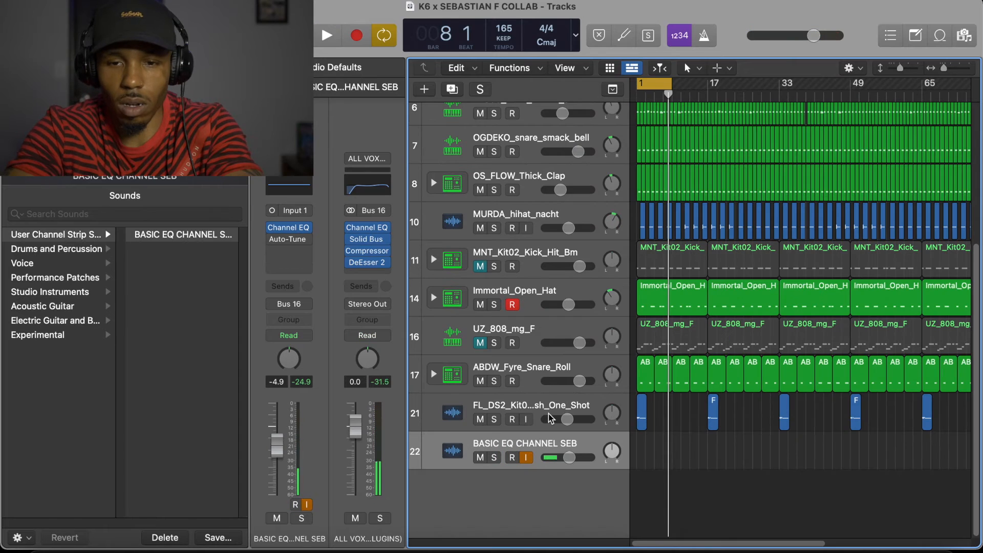
Step: Play the beat with all unmuted drums and review the pan settings across the drum tracks
{"action": "key", "text": "space"}
{"action": "scroll", "coordinate": [570, 324], "scroll_direction": "up", "scroll_amount": 1}
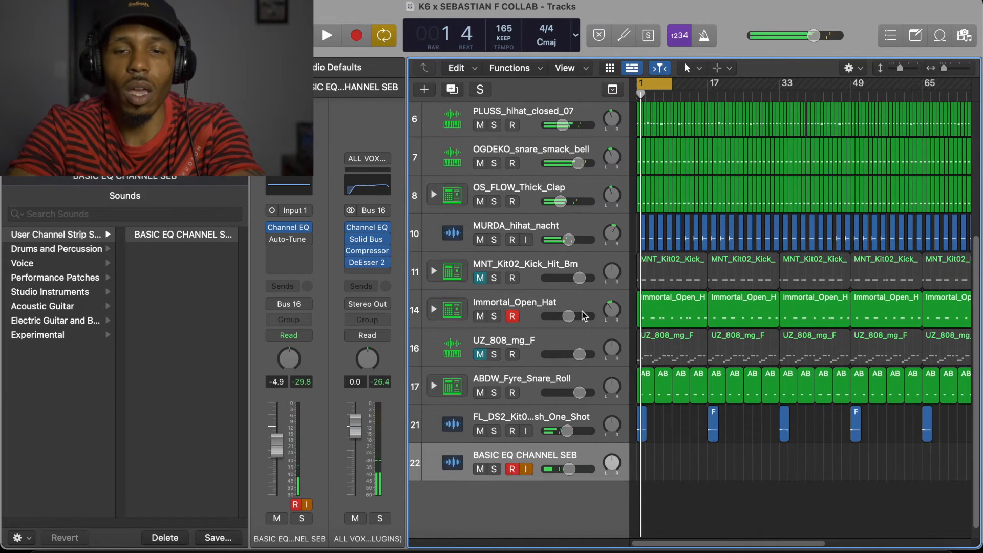
{"action": "scroll", "coordinate": [605, 263], "scroll_direction": "up", "scroll_amount": 5}
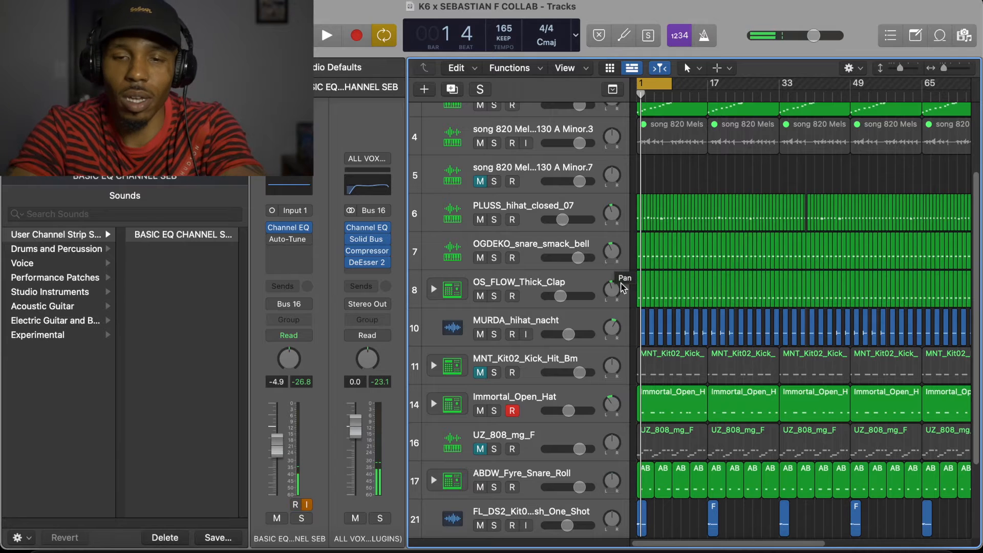
{"action": "scroll", "coordinate": [640, 341], "scroll_direction": "up", "scroll_amount": 1}
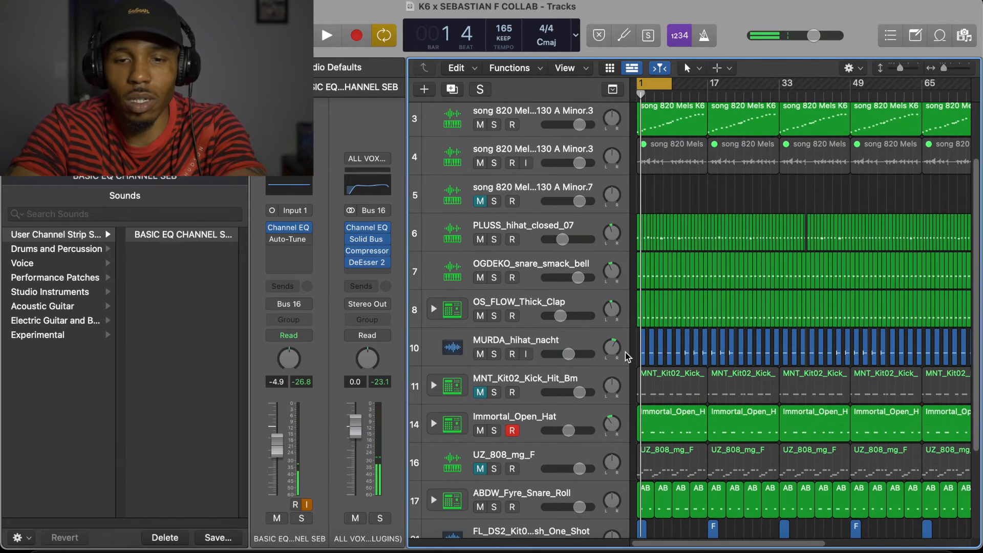
Step: Select the muted MNT_Kit02_Kick_Hit_Bm track and open its first region in the piano roll
{"action": "scroll", "coordinate": [522, 405], "scroll_direction": "down", "scroll_amount": 1}
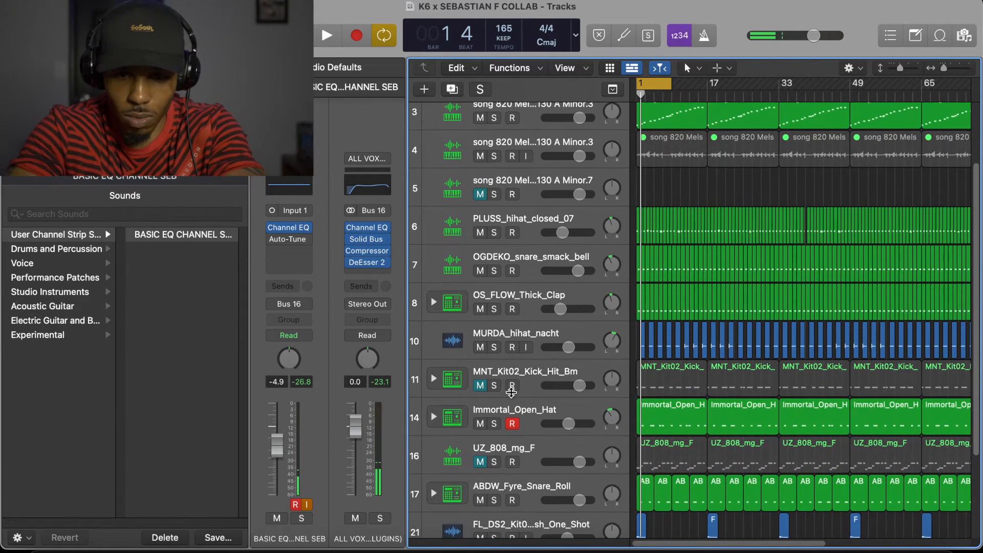
{"action": "left_click", "coordinate": [583, 373]}
{"action": "double_click", "coordinate": [664, 384]}
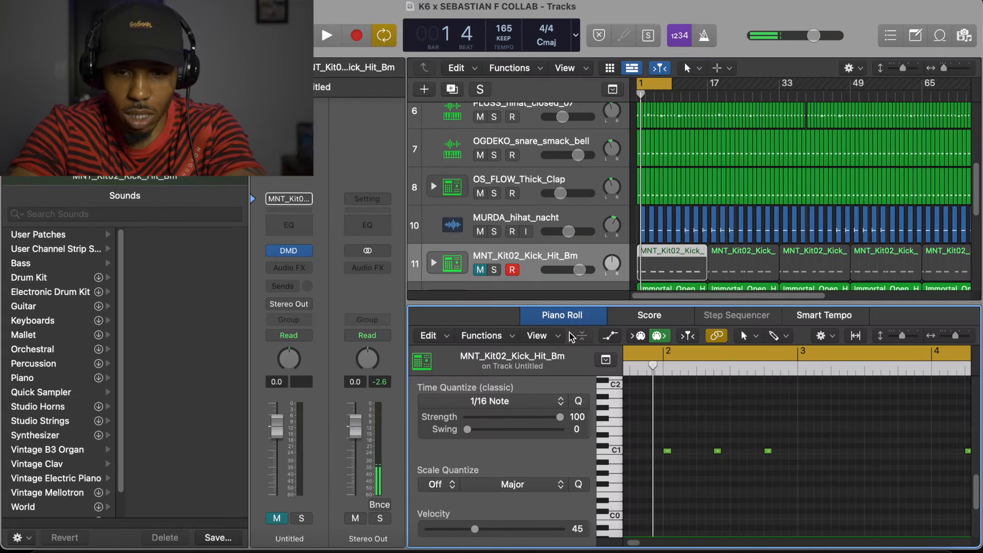
Step: Unmute the MNT_Kit02_Kick_Hit_Bm track and play the beat with the kick included
{"action": "key", "text": "space"}
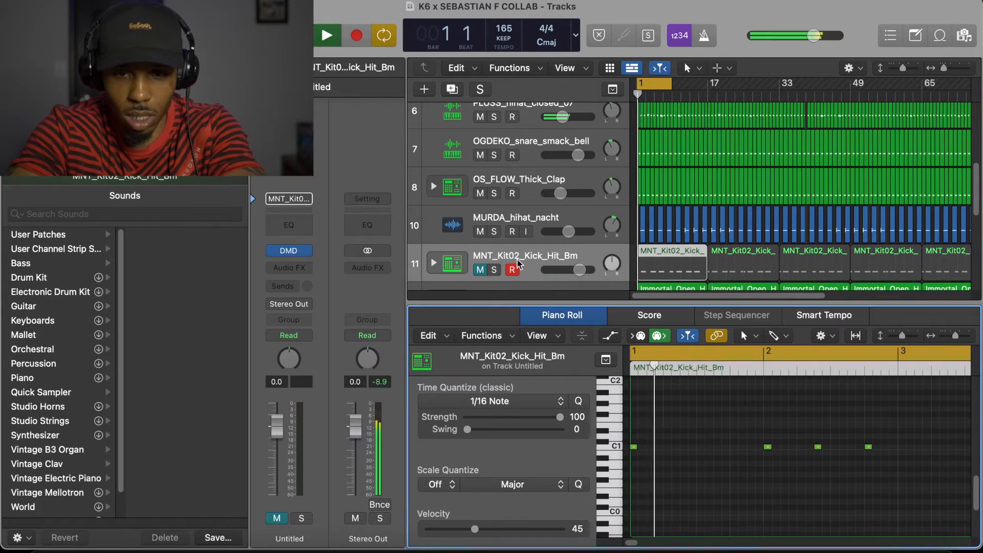
{"action": "left_click", "coordinate": [481, 270]}
{"action": "left_click", "coordinate": [480, 270]}
{"action": "key", "text": "space"}
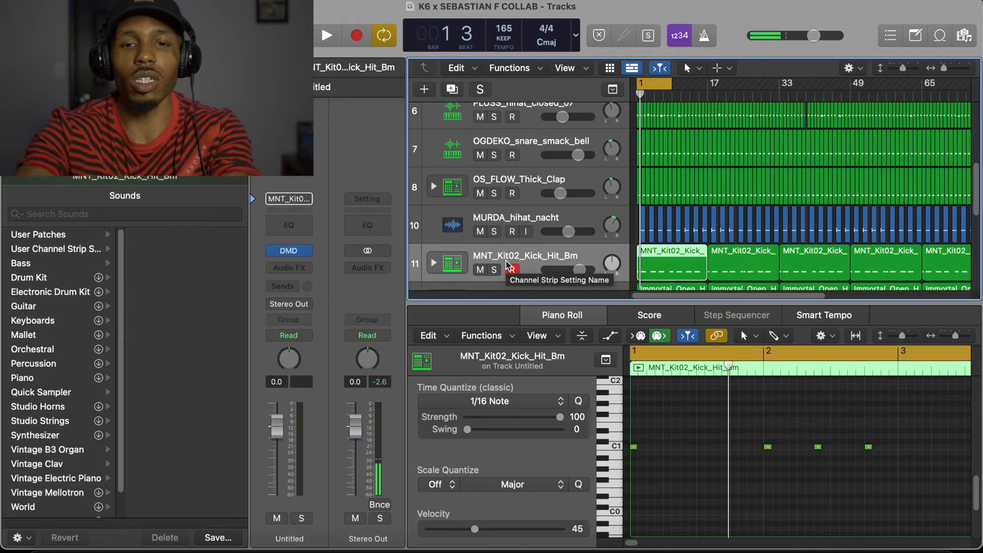
{"action": "key", "text": "space"}
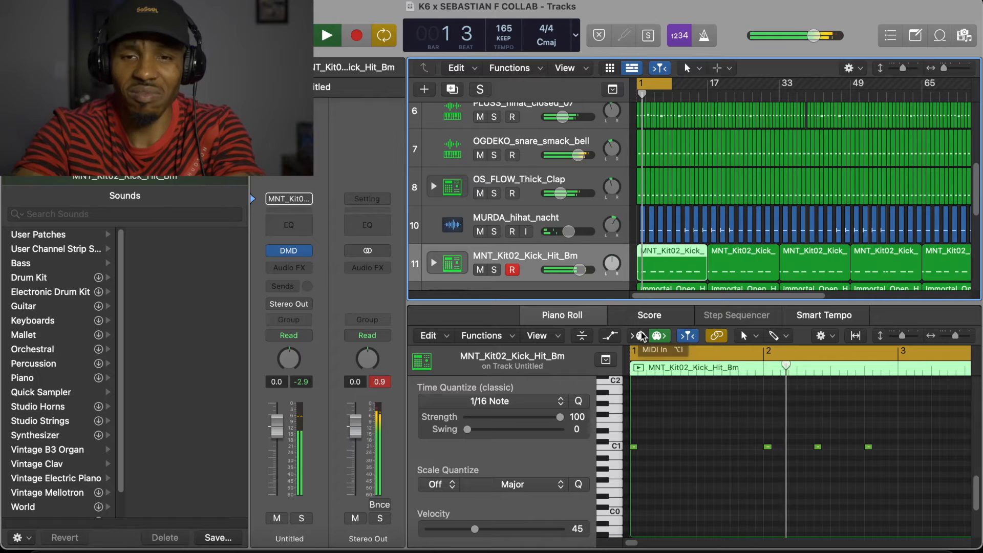
Step: Delete the first region of the UZ_808_mg_F track and unmute that track
{"action": "scroll", "coordinate": [523, 216], "scroll_direction": "down", "scroll_amount": 3}
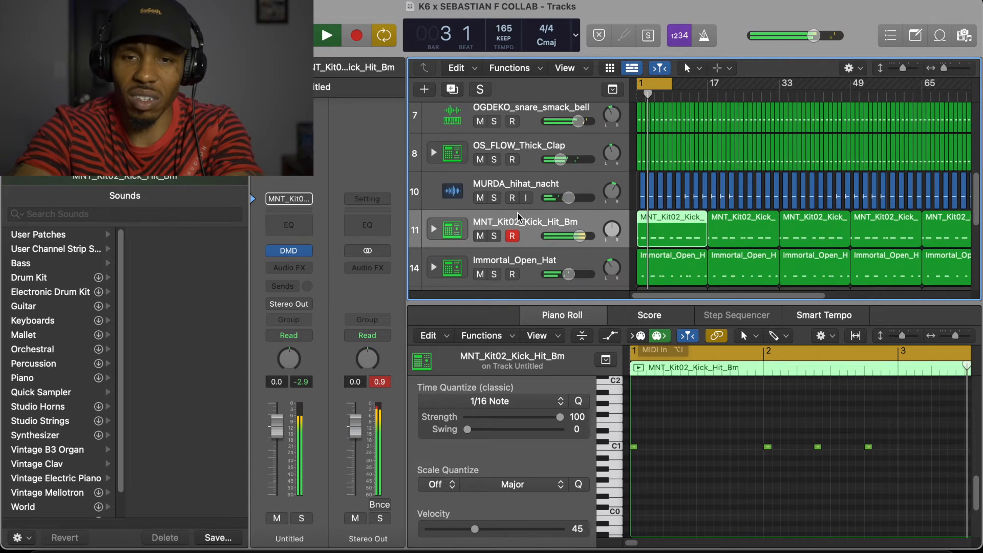
{"action": "scroll", "coordinate": [520, 211], "scroll_direction": "down", "scroll_amount": 1}
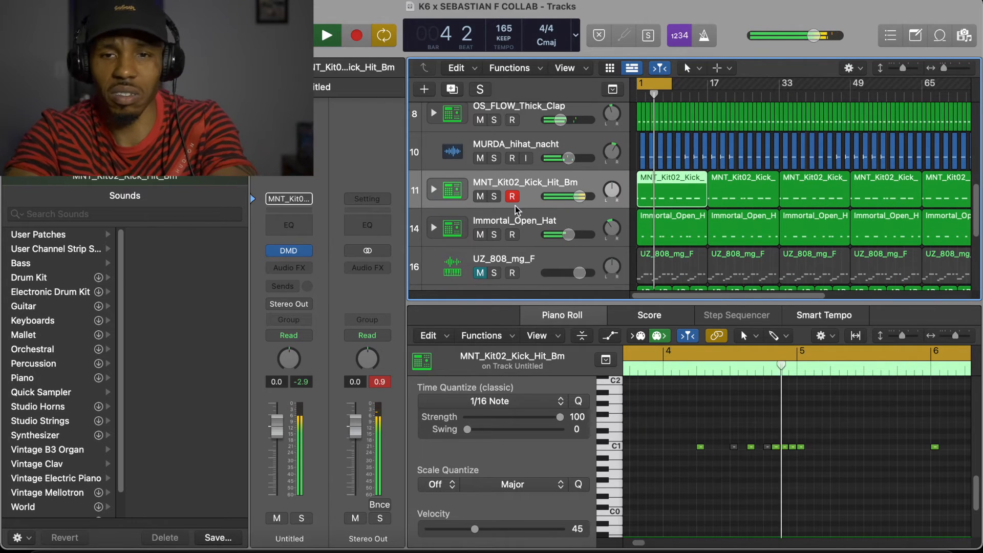
{"action": "scroll", "coordinate": [529, 217], "scroll_direction": "down", "scroll_amount": 2}
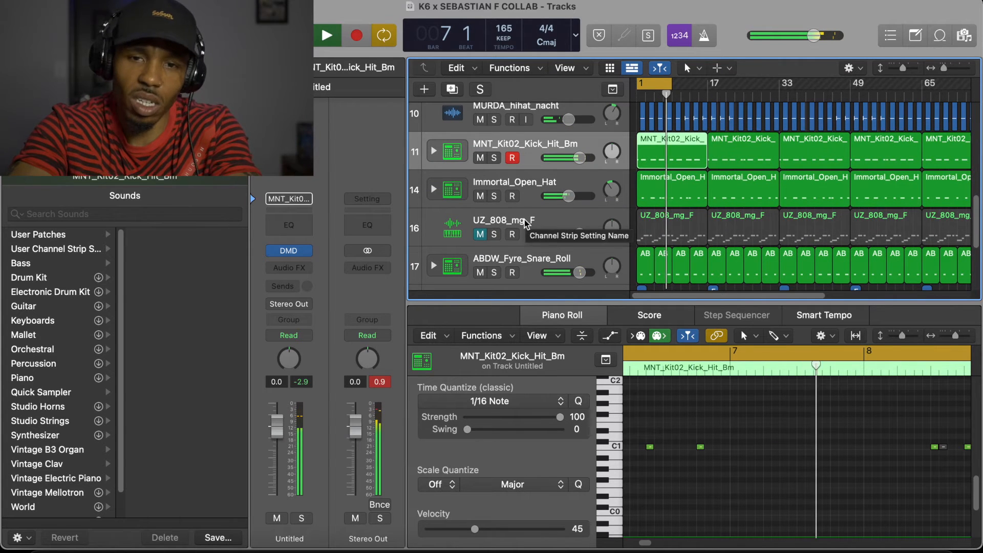
{"action": "left_click", "coordinate": [496, 235]}
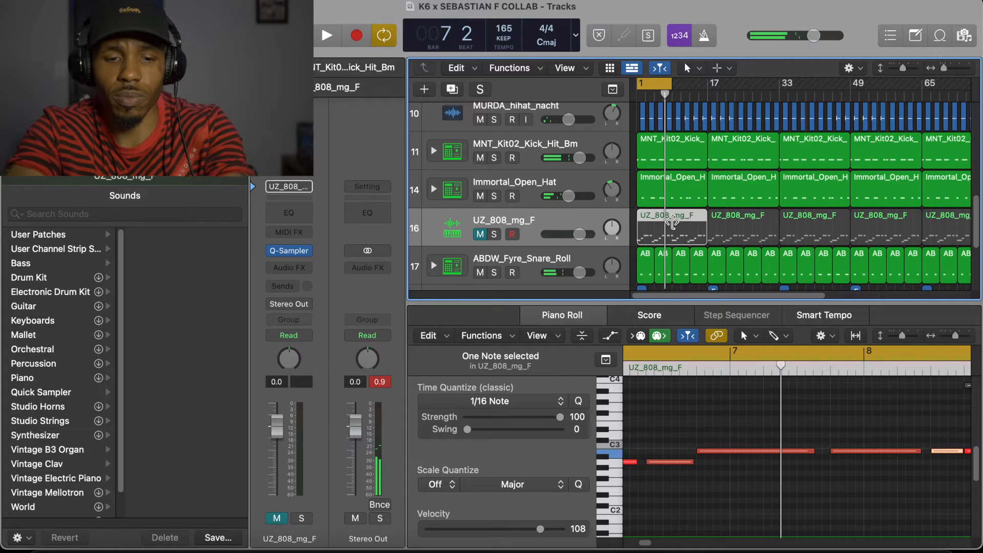
{"action": "key", "text": "Delete"}
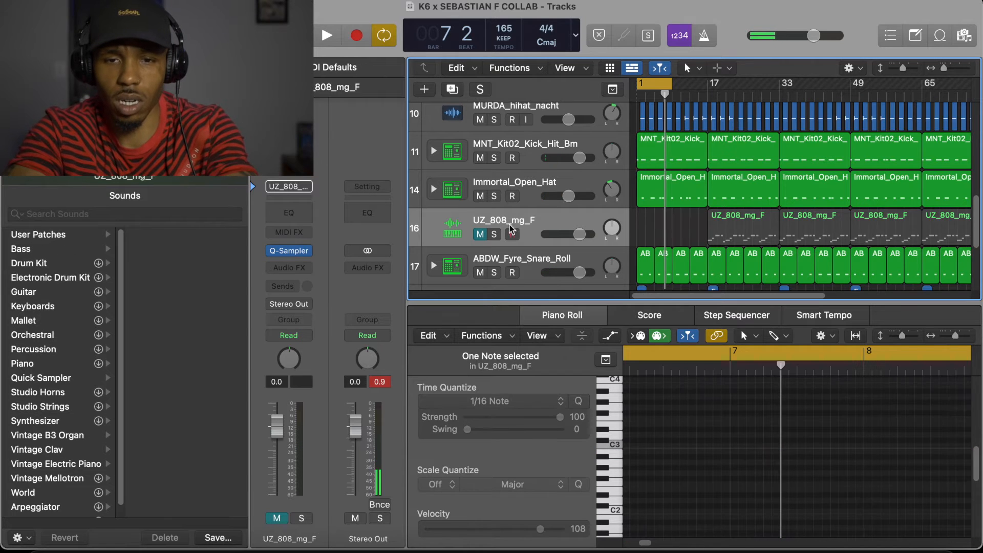
{"action": "left_click", "coordinate": [480, 234]}
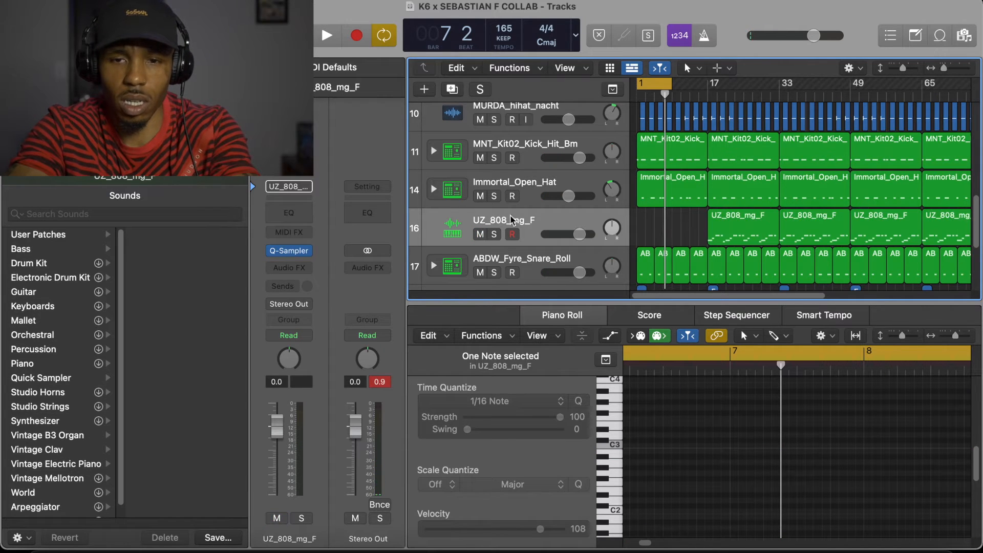
{"action": "scroll", "coordinate": [547, 217], "scroll_direction": "down", "scroll_amount": 1}
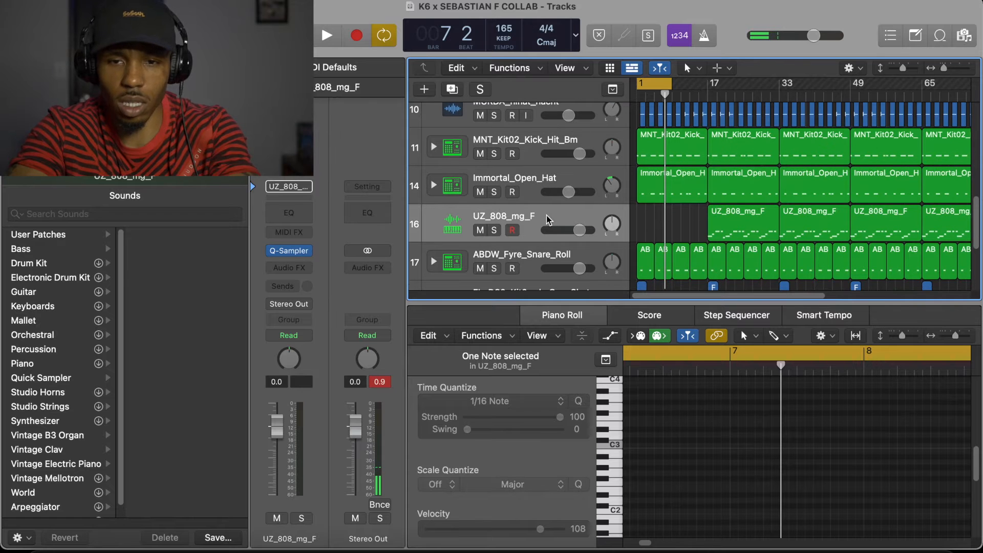
{"action": "scroll", "coordinate": [542, 215], "scroll_direction": "up", "scroll_amount": 1}
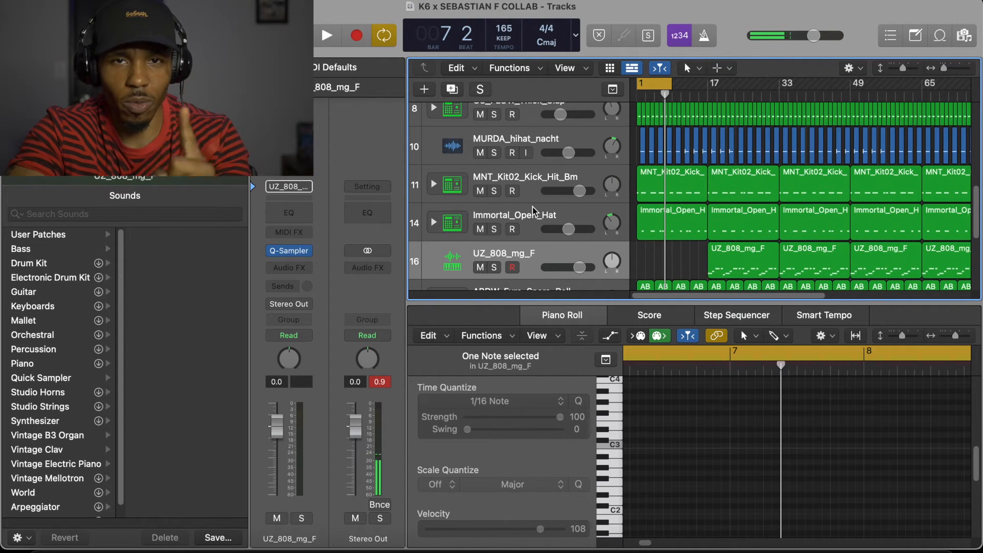
{"action": "scroll", "coordinate": [533, 206], "scroll_direction": "up", "scroll_amount": 8}
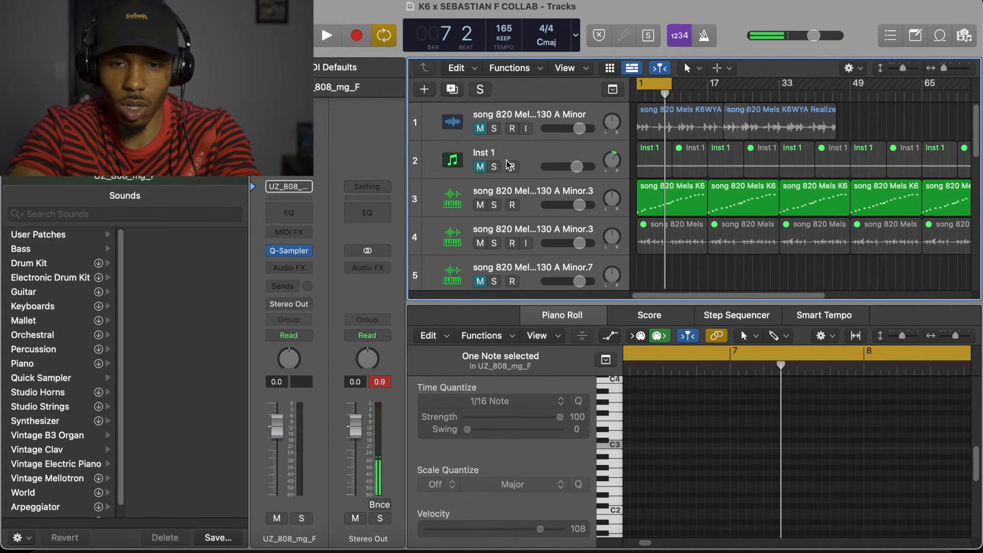
{"action": "left_click", "coordinate": [495, 129]}
{"action": "left_click", "coordinate": [495, 128]}
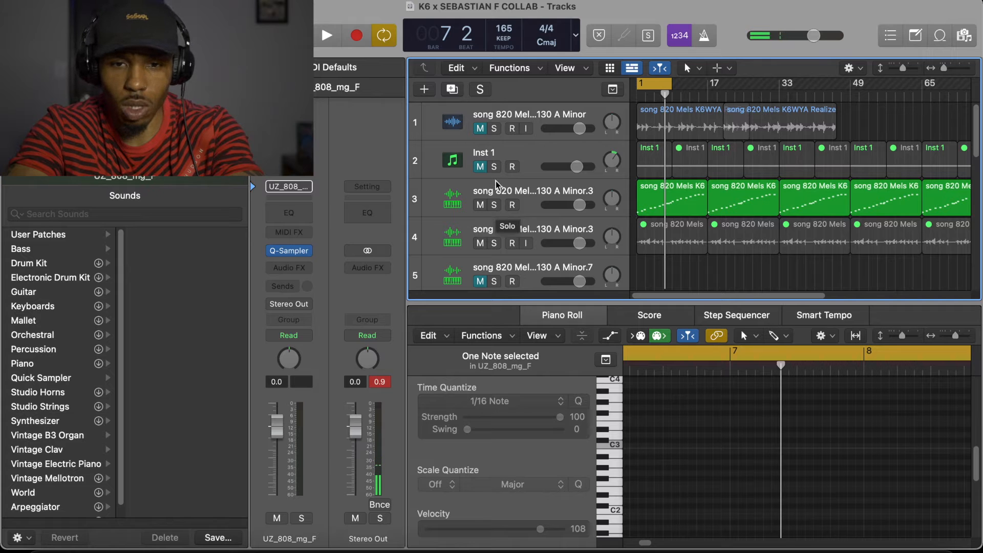
Step: Create one new software instrument track with the default patch
{"action": "left_click", "coordinate": [425, 90]}
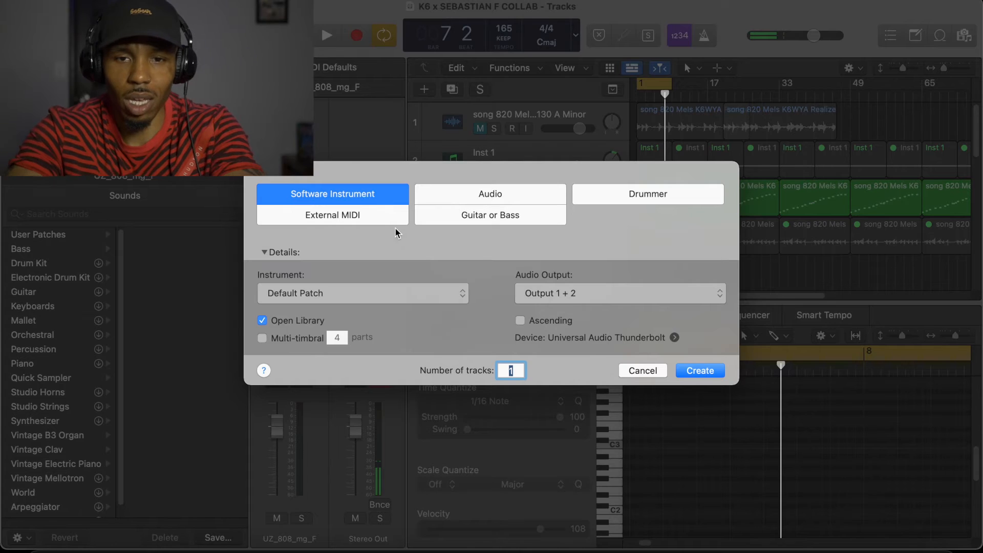
{"action": "key", "text": "Return"}
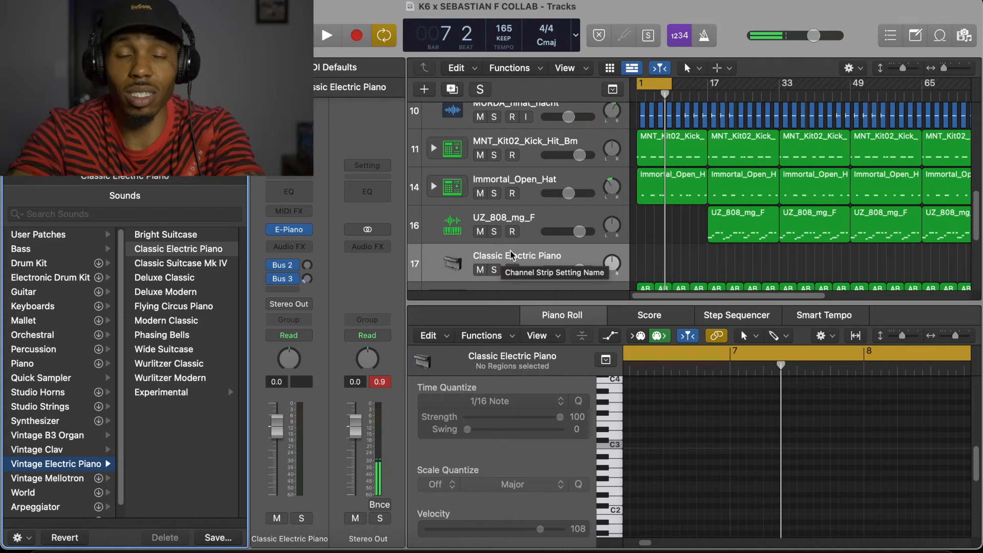
Step: Solo the unmuted sliced-sample track 3, start playback, and solo the Classic Electric Piano track as well
{"action": "scroll", "coordinate": [515, 236], "scroll_direction": "up", "scroll_amount": 10}
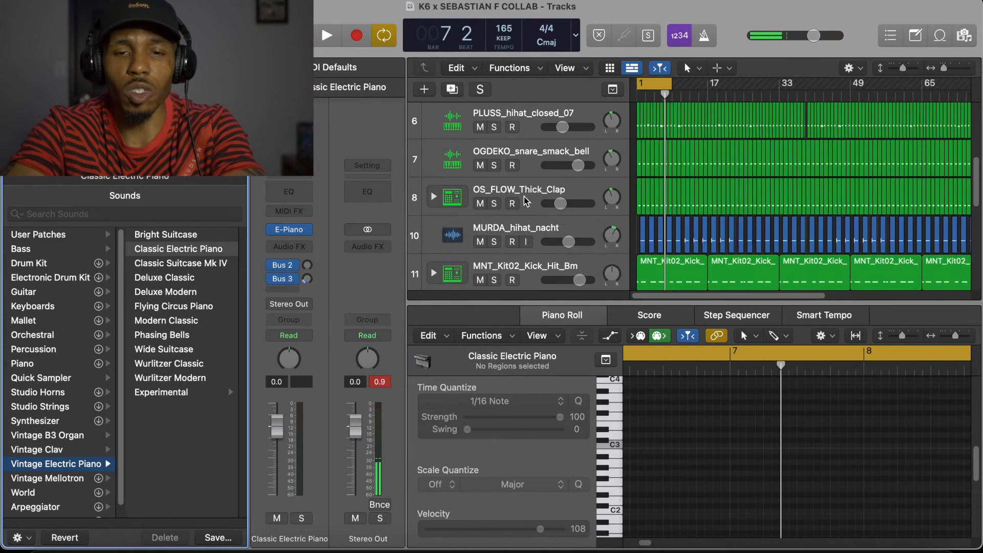
{"action": "scroll", "coordinate": [522, 209], "scroll_direction": "up", "scroll_amount": 3}
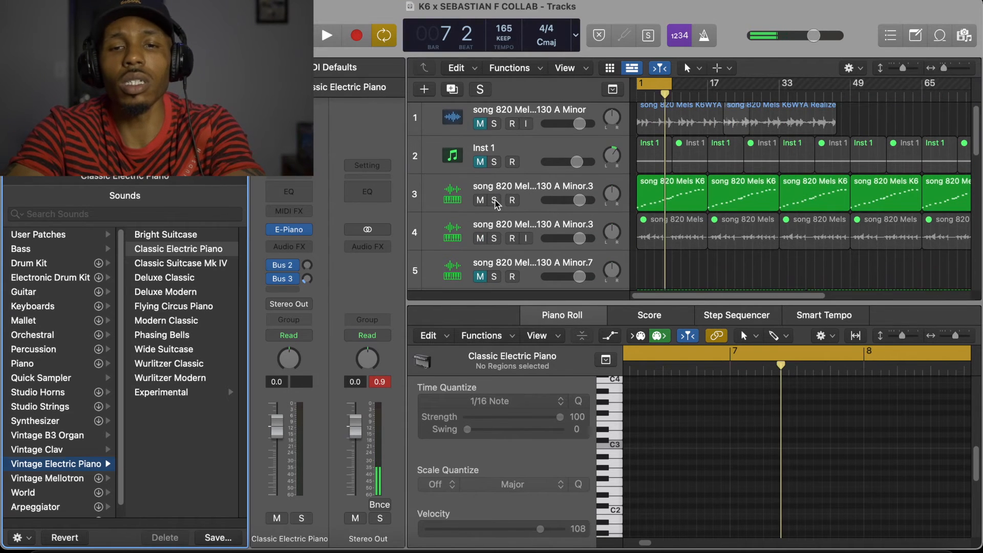
{"action": "left_click", "coordinate": [495, 200]}
{"action": "key", "text": "space"}
{"action": "scroll", "coordinate": [504, 225], "scroll_direction": "down", "scroll_amount": 12}
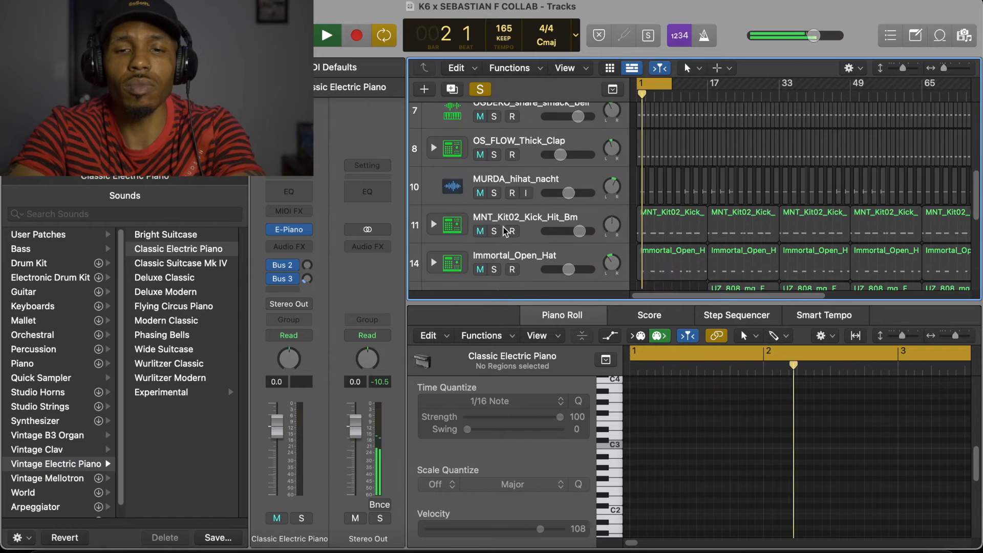
{"action": "scroll", "coordinate": [501, 241], "scroll_direction": "down", "scroll_amount": 2}
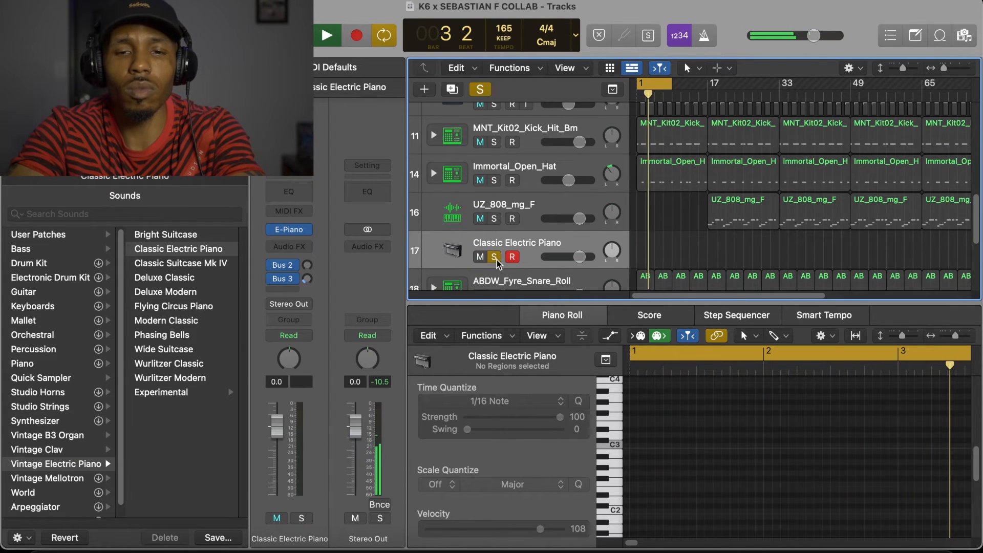
{"action": "left_click", "coordinate": [497, 259]}
Step: Look over the remaining tracks during playback, and play the soloed sample again to try electric piano notes over it
{"action": "scroll", "coordinate": [497, 260], "scroll_direction": "down", "scroll_amount": 3}
{"action": "scroll", "coordinate": [501, 260], "scroll_direction": "down", "scroll_amount": 3}
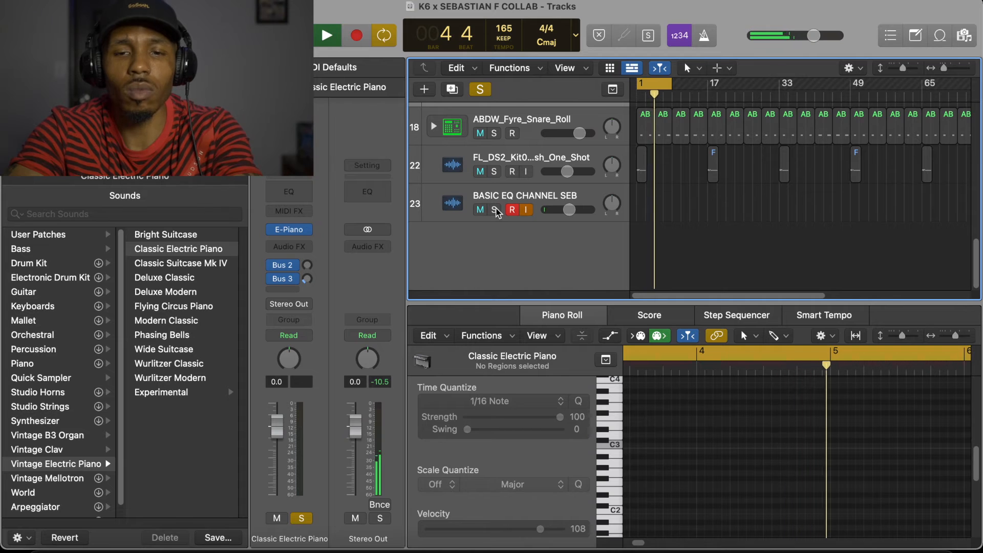
{"action": "scroll", "coordinate": [502, 205], "scroll_direction": "up", "scroll_amount": 4}
{"action": "scroll", "coordinate": [527, 205], "scroll_direction": "up", "scroll_amount": 4}
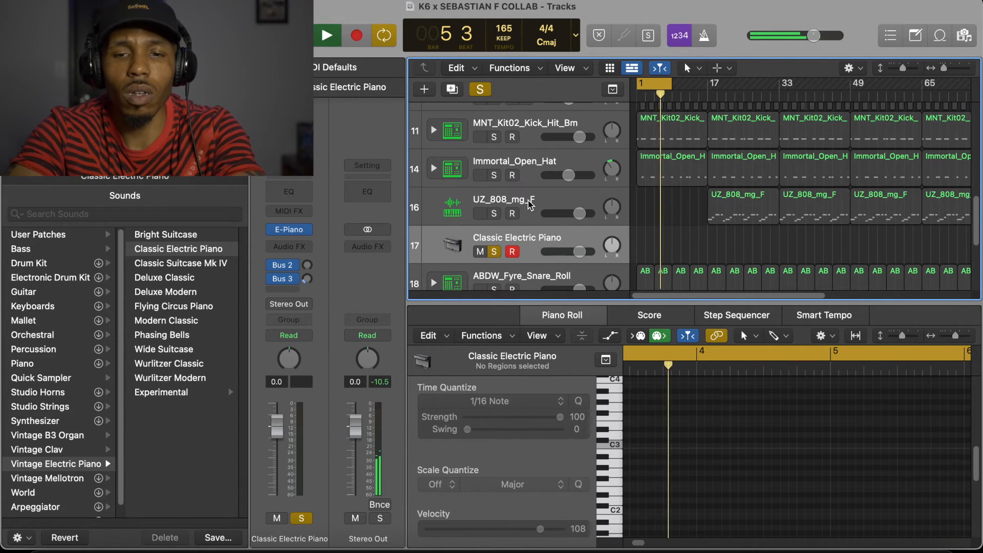
{"action": "scroll", "coordinate": [544, 204], "scroll_direction": "up", "scroll_amount": 2}
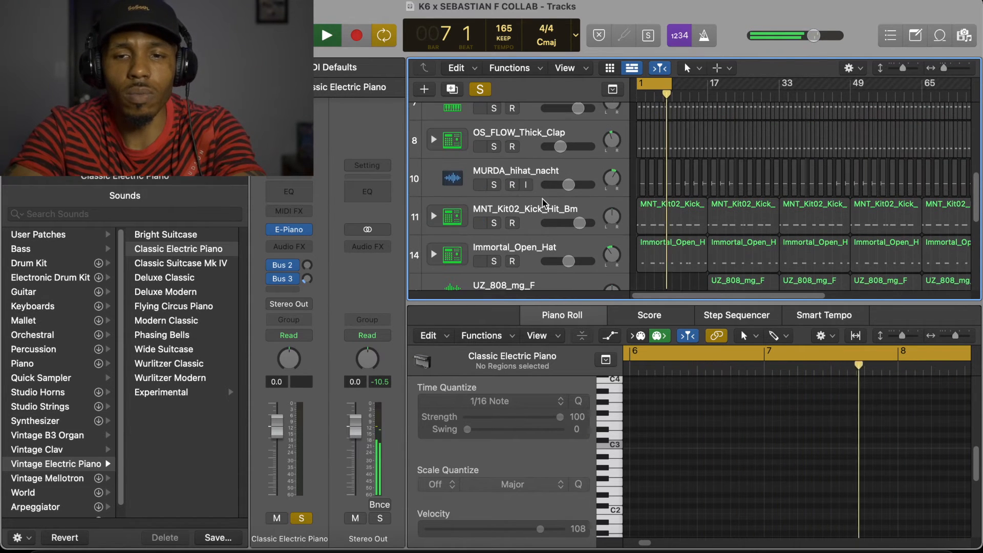
{"action": "scroll", "coordinate": [544, 204], "scroll_direction": "up", "scroll_amount": 3}
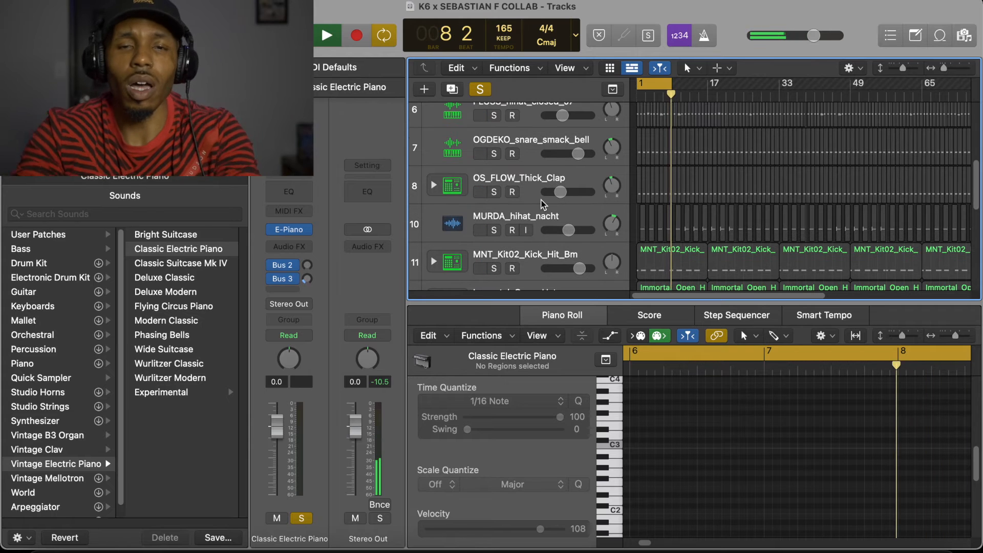
{"action": "key", "text": "space"}
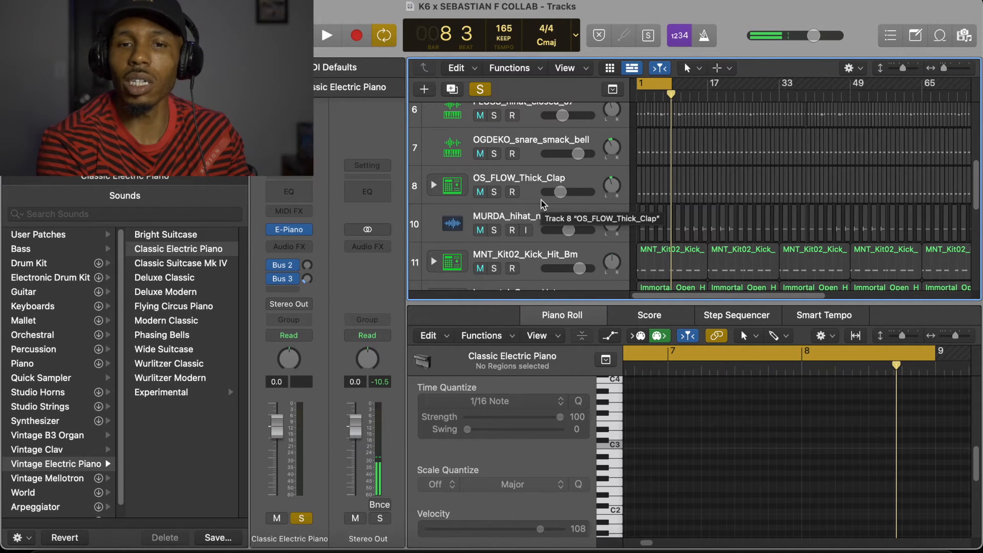
{"action": "key", "text": "space"}
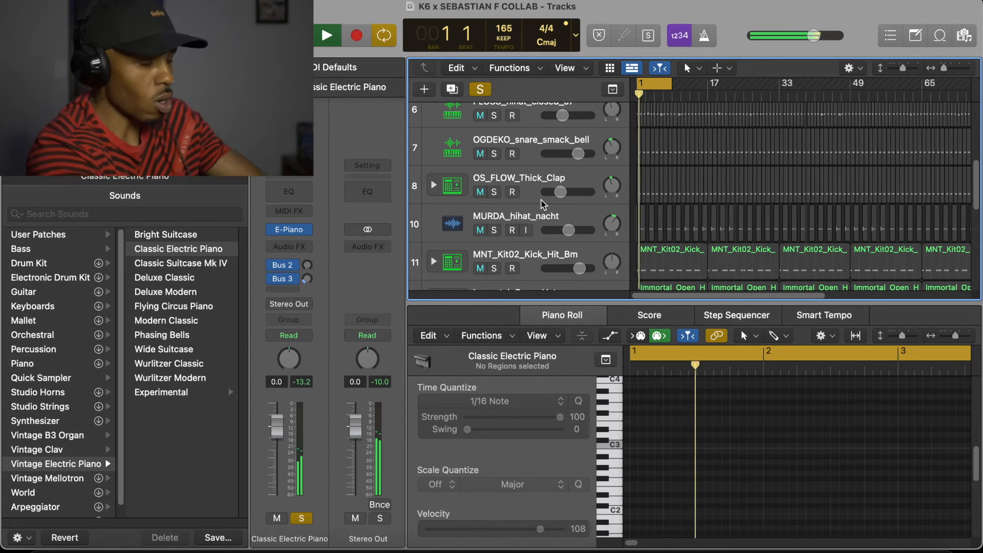
{"action": "left_click", "coordinate": [543, 204]}
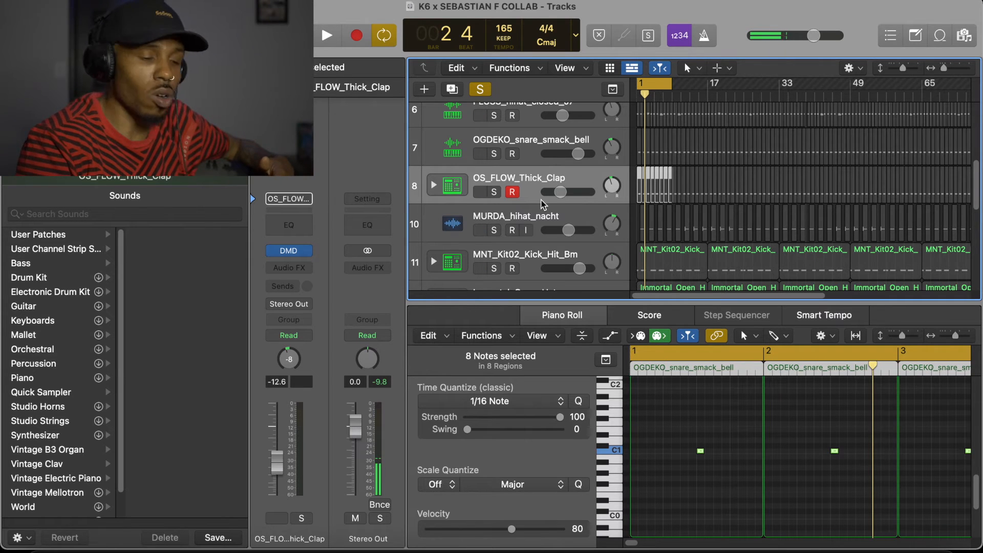
{"action": "key", "text": "space"}
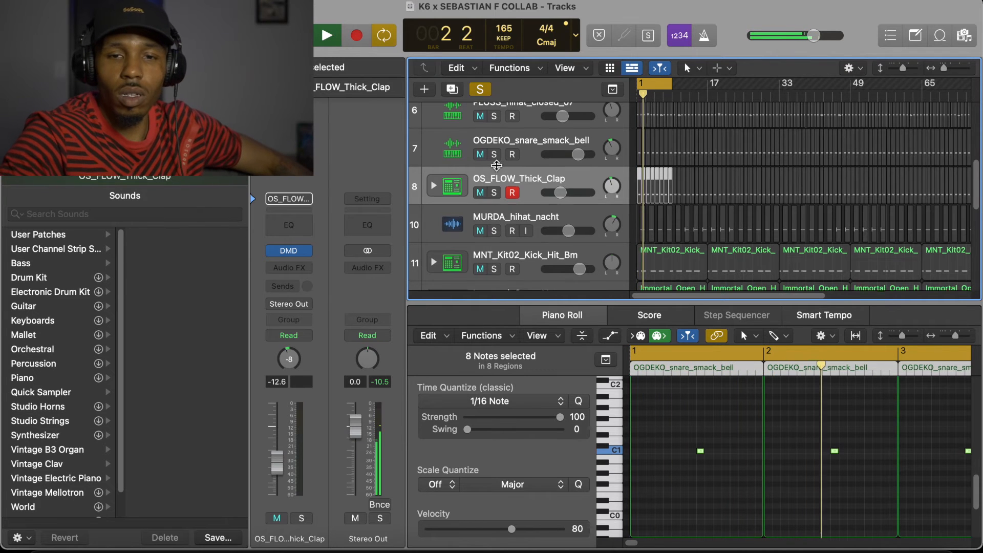
{"action": "scroll", "coordinate": [496, 165], "scroll_direction": "up", "scroll_amount": 3}
{"action": "scroll", "coordinate": [497, 165], "scroll_direction": "up", "scroll_amount": 4}
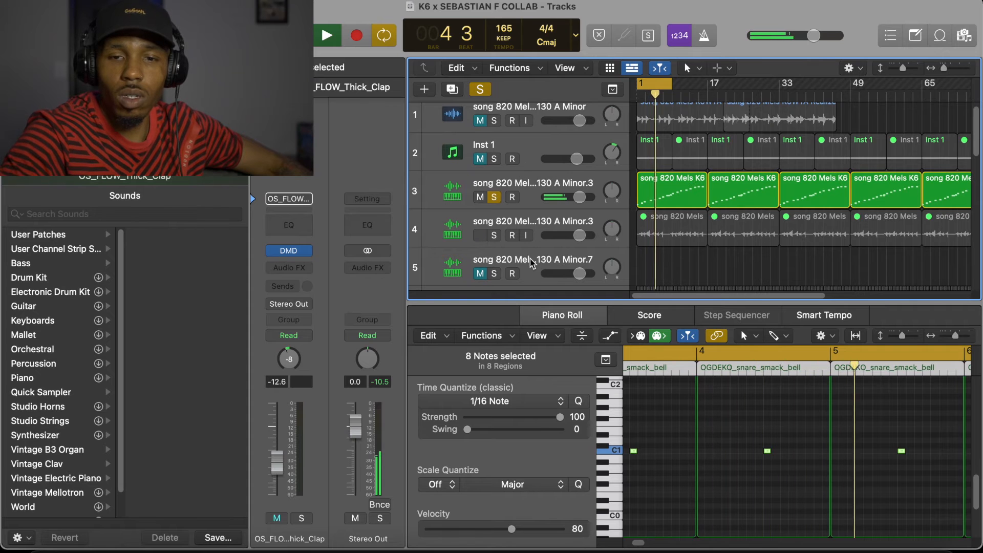
{"action": "left_click", "coordinate": [530, 259]}
Step: Select the Classic Electric Piano track and play the soloed sample repeatedly to try out notes against it
{"action": "scroll", "coordinate": [530, 259], "scroll_direction": "down", "scroll_amount": 3}
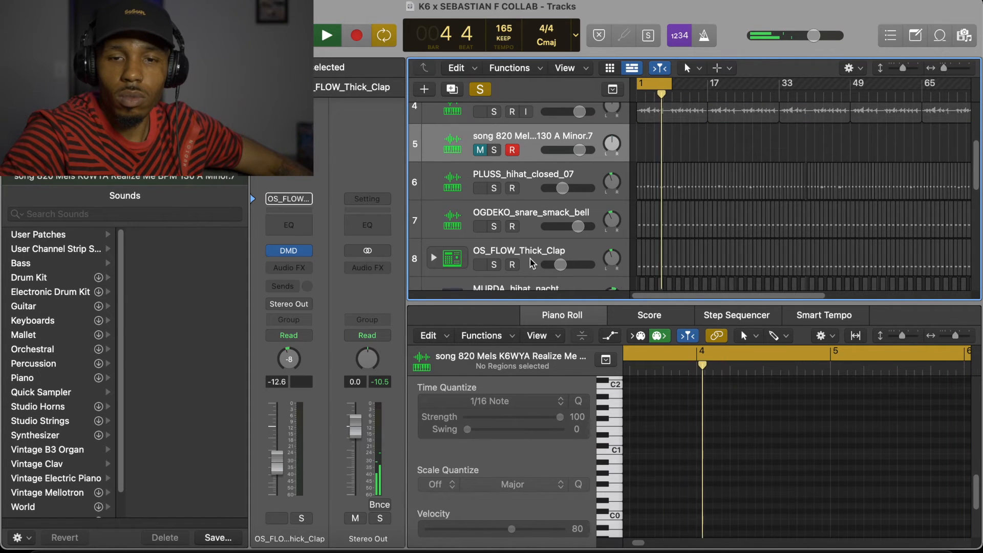
{"action": "scroll", "coordinate": [530, 260], "scroll_direction": "down", "scroll_amount": 6}
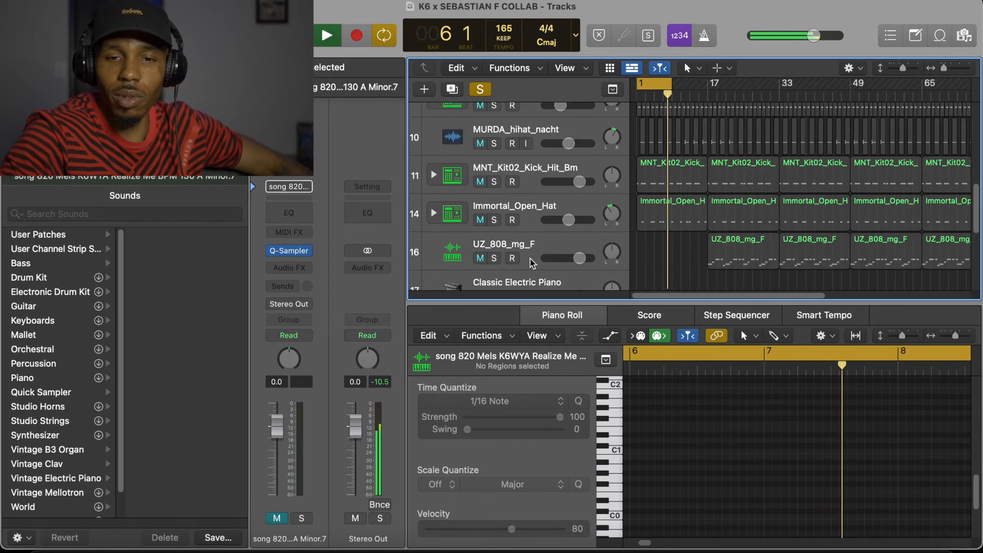
{"action": "scroll", "coordinate": [530, 259], "scroll_direction": "down", "scroll_amount": 1}
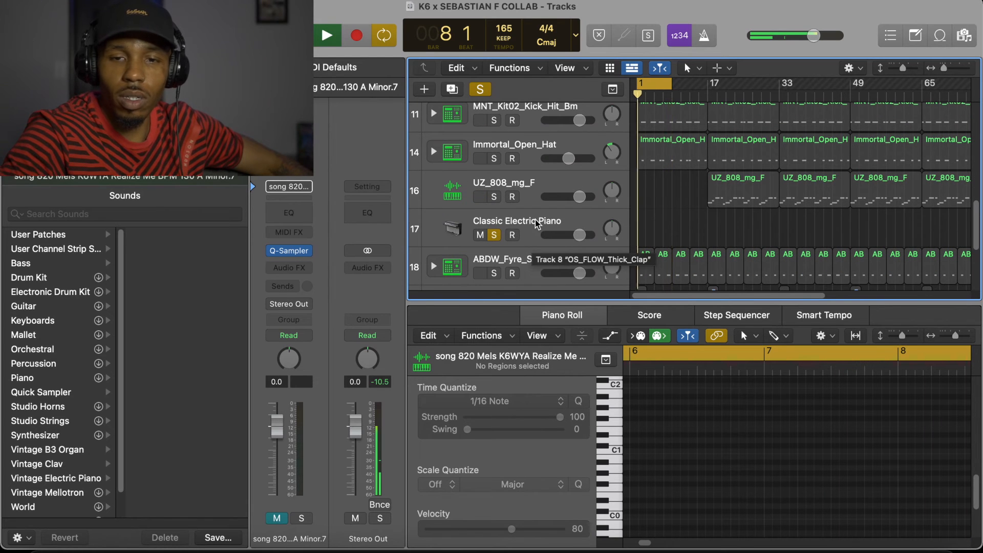
{"action": "left_click", "coordinate": [536, 220]}
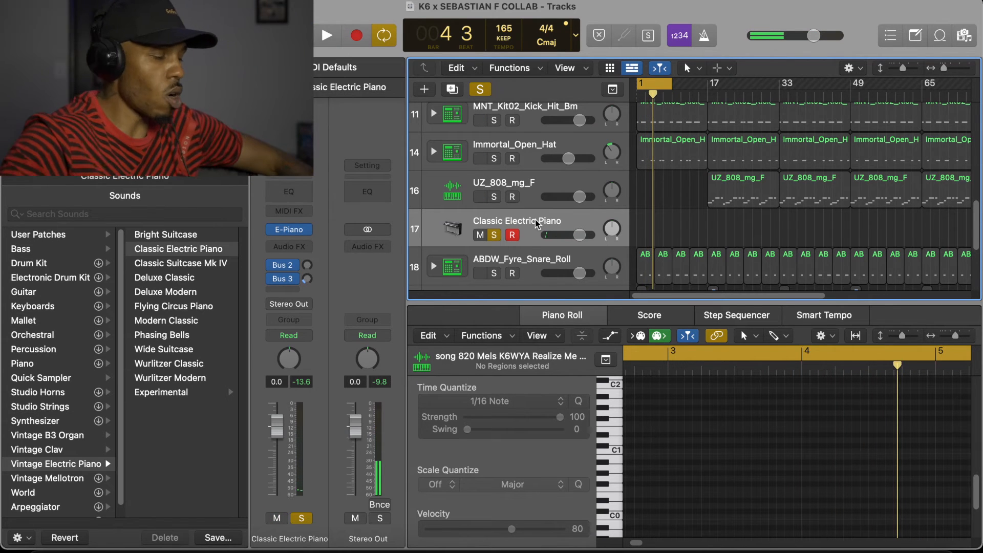
{"action": "key", "text": "space"}
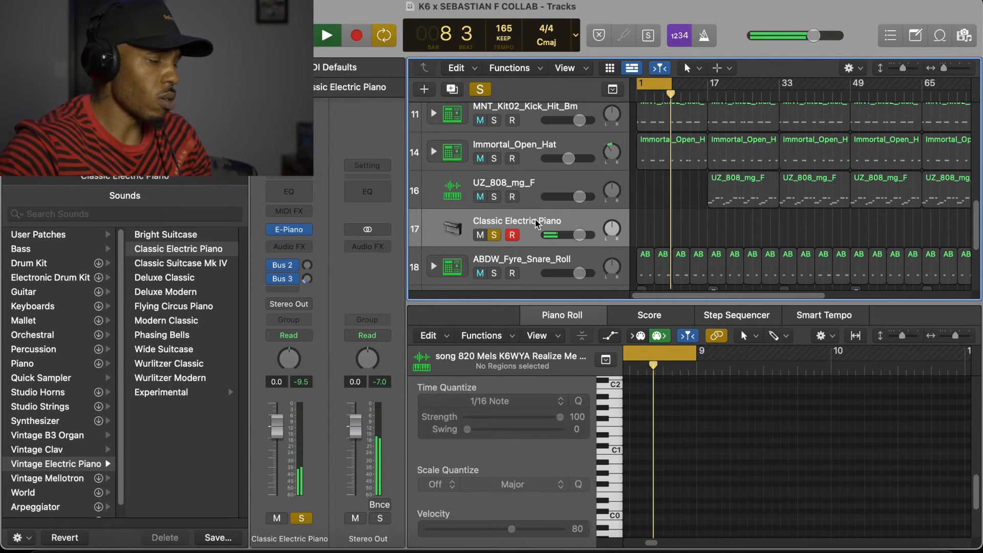
{"action": "key", "text": "space"}
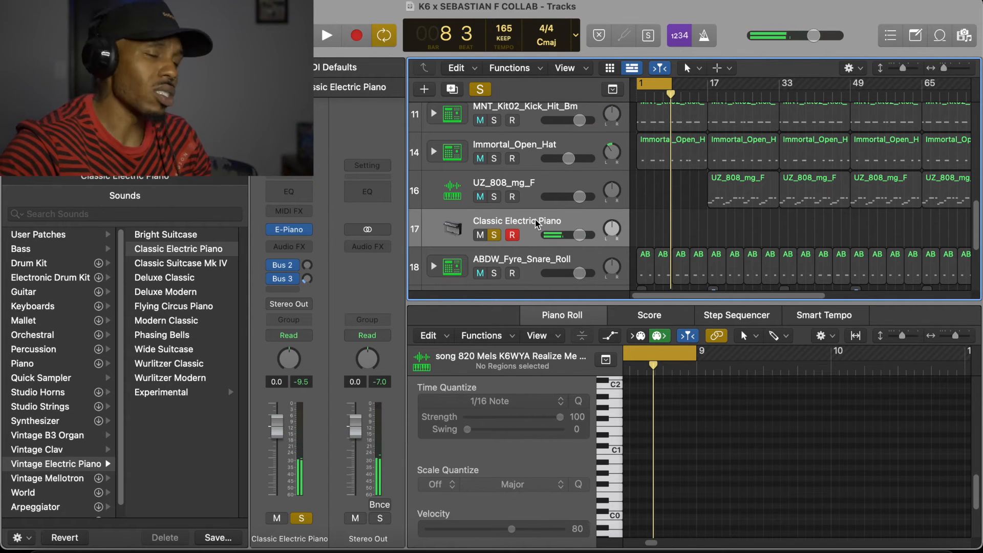
{"action": "key", "text": "space"}
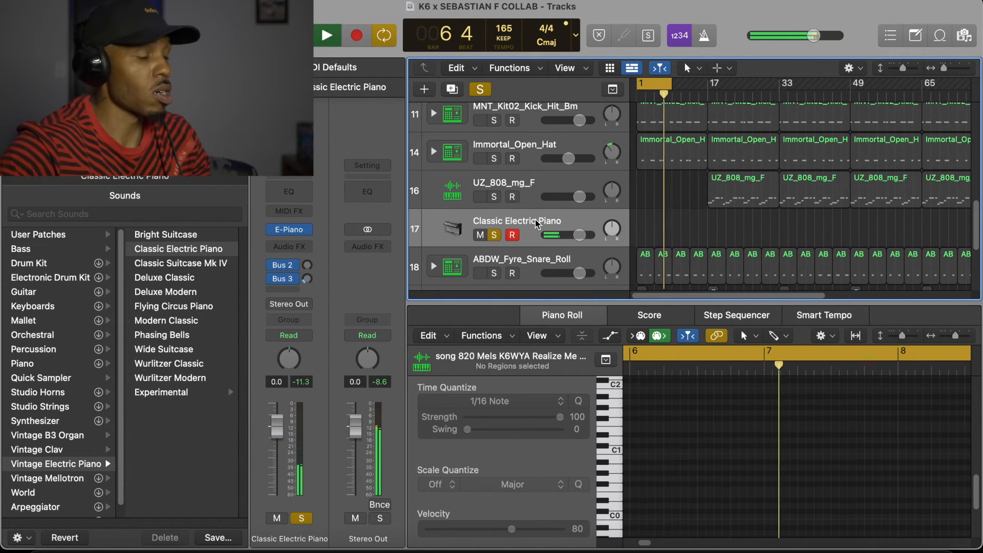
Step: Replay the soloed sample briefly from the start and look over the tracks around Classic Electric Piano
{"action": "key", "text": "space"}
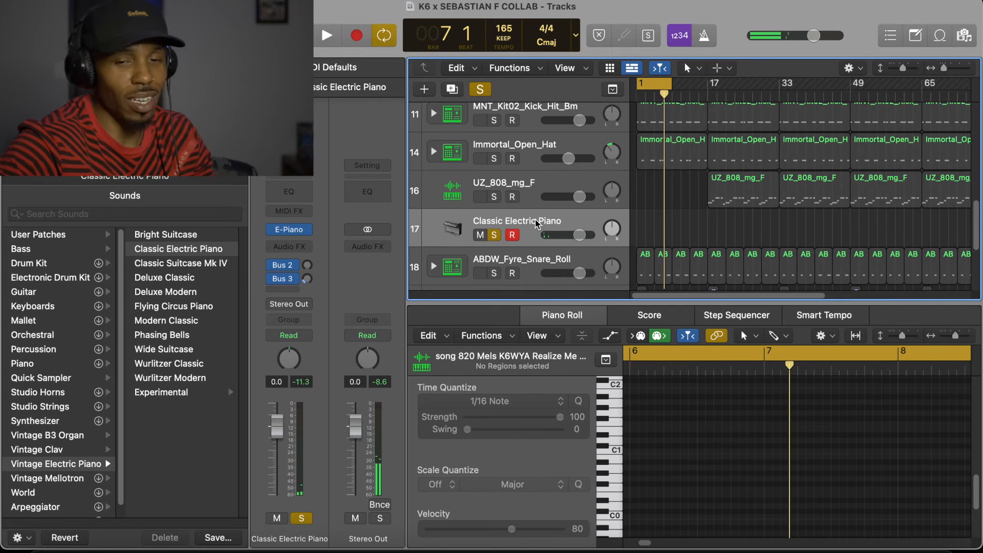
{"action": "key", "text": "space"}
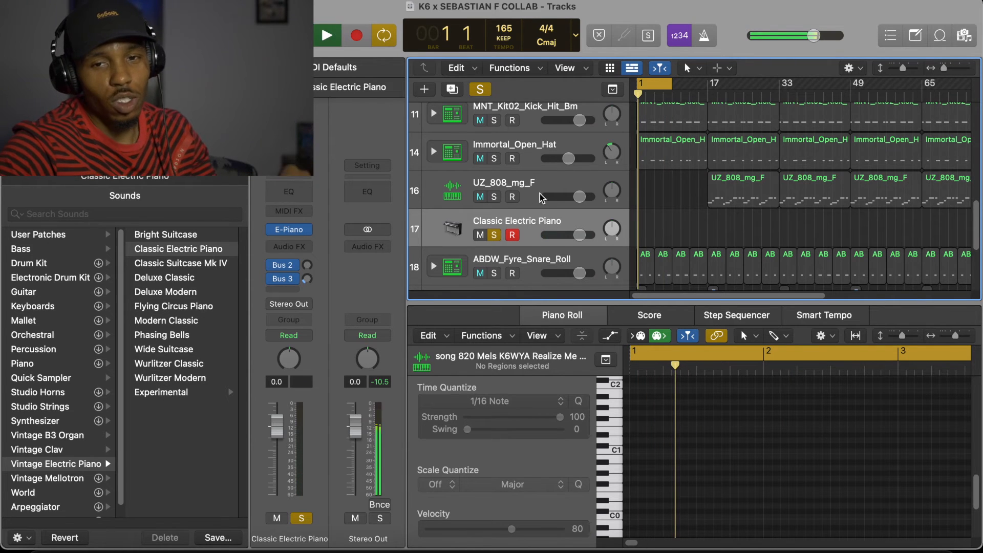
{"action": "key", "text": "space"}
{"action": "scroll", "coordinate": [550, 221], "scroll_direction": "down", "scroll_amount": 1}
{"action": "scroll", "coordinate": [549, 221], "scroll_direction": "down", "scroll_amount": 2}
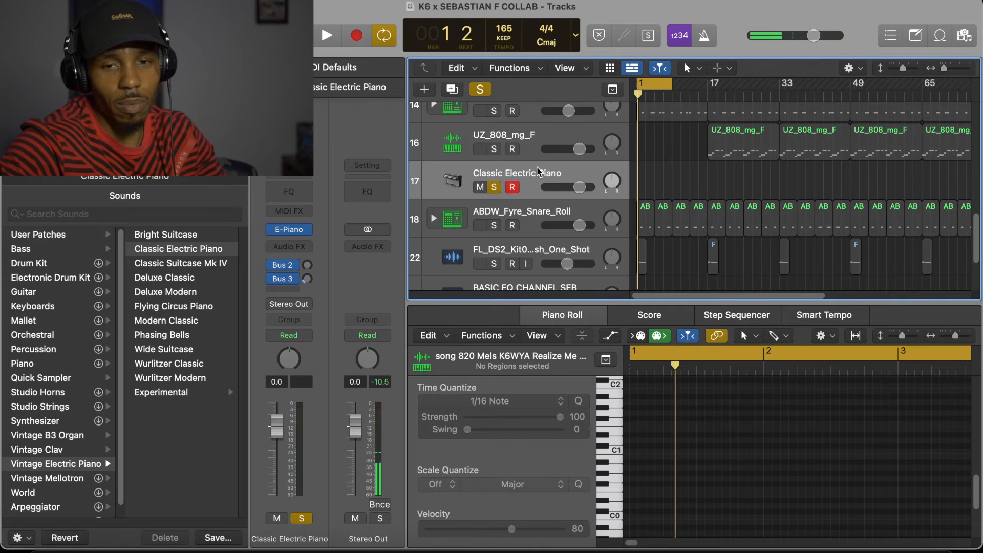
{"action": "scroll", "coordinate": [580, 193], "scroll_direction": "down", "scroll_amount": 3}
{"action": "scroll", "coordinate": [575, 196], "scroll_direction": "up", "scroll_amount": 3}
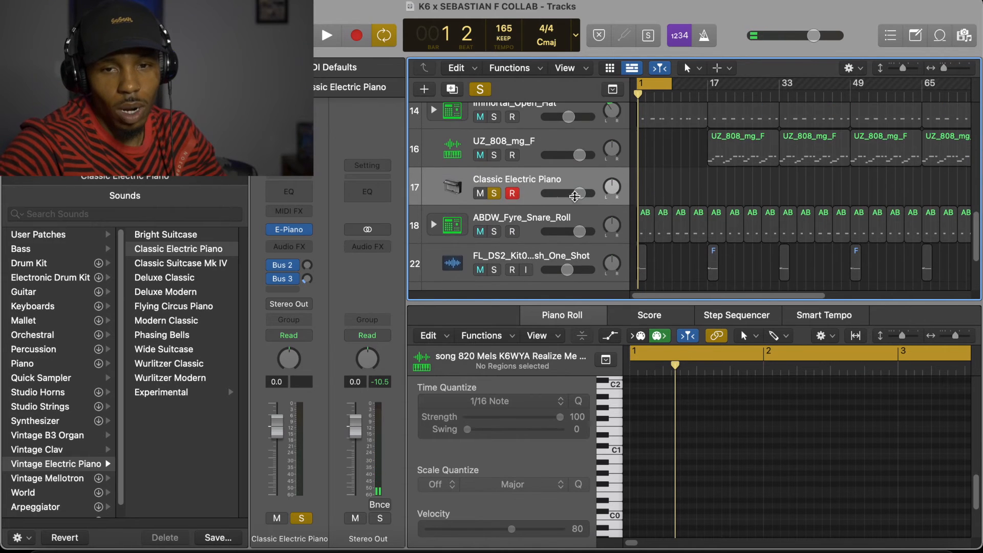
Step: Turn off the Classic Electric Piano solo so that all unmuted tracks sound, and play the beat from the start
{"action": "left_click", "coordinate": [495, 194]}
{"action": "key", "text": "space"}
{"action": "scroll", "coordinate": [569, 193], "scroll_direction": "down", "scroll_amount": 1}
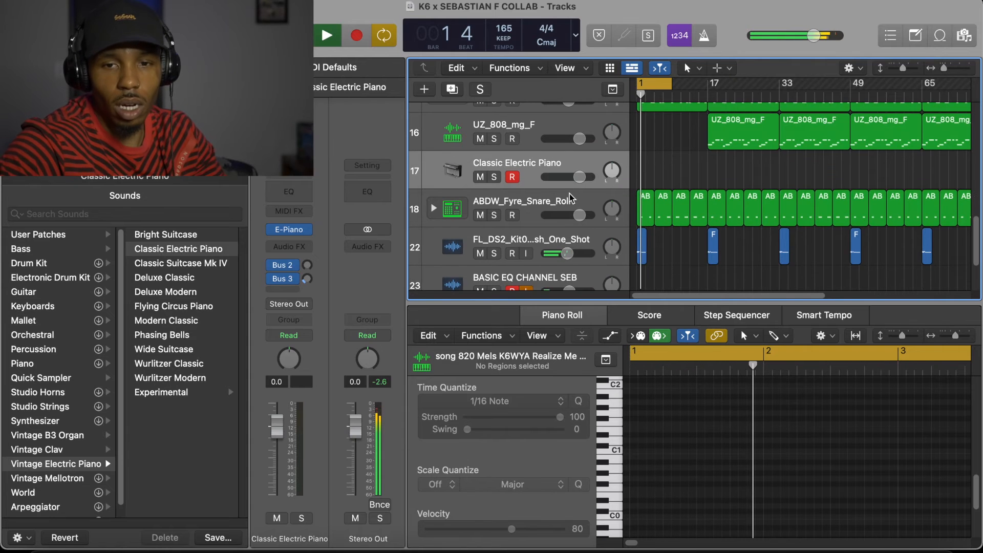
{"action": "scroll", "coordinate": [570, 194], "scroll_direction": "up", "scroll_amount": 2}
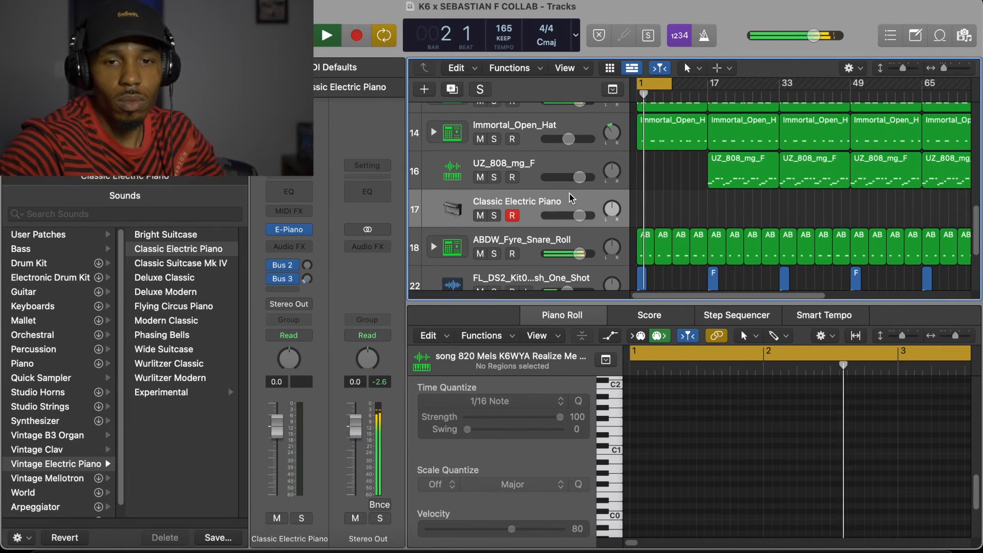
Step: Select the UZ_808_mg_F track, rehearse over the playing beat, and record an eight-bar 808 part from bar 1
{"action": "left_click", "coordinate": [547, 163]}
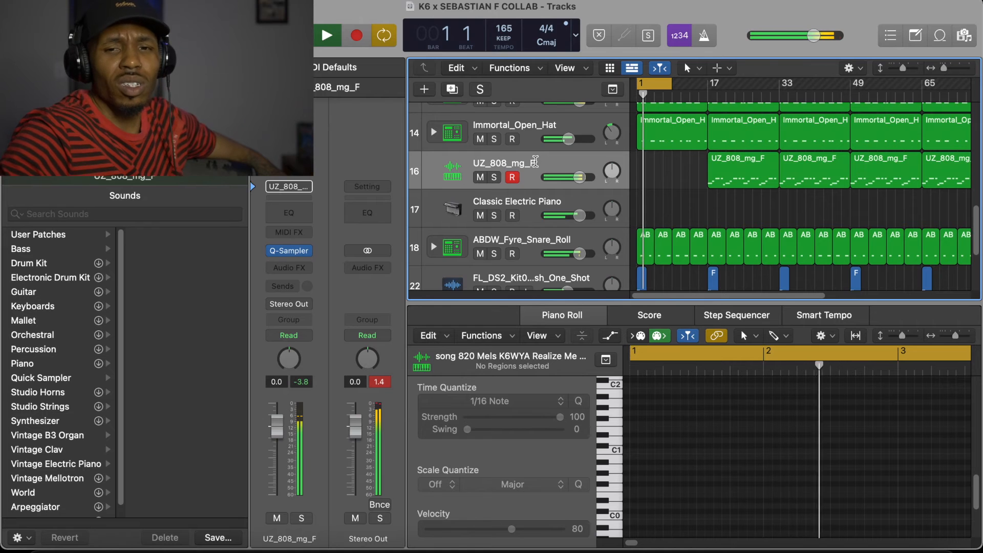
{"action": "key", "text": "Return"}
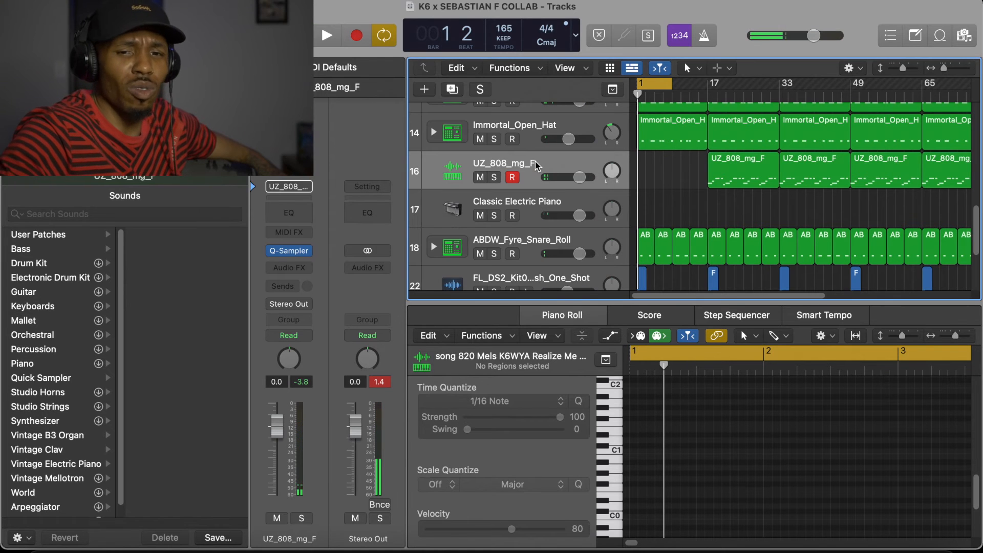
{"action": "key", "text": "space"}
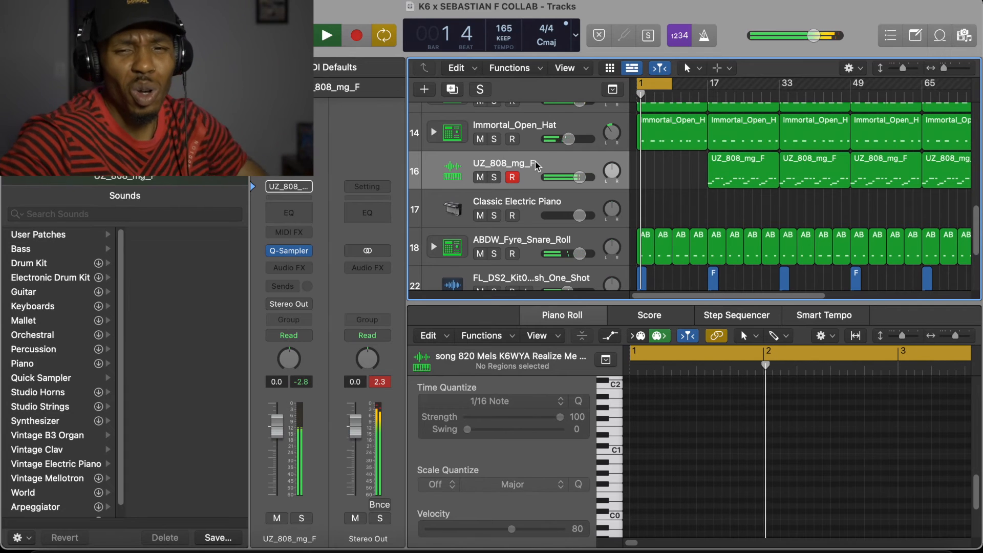
{"action": "key", "text": "space"}
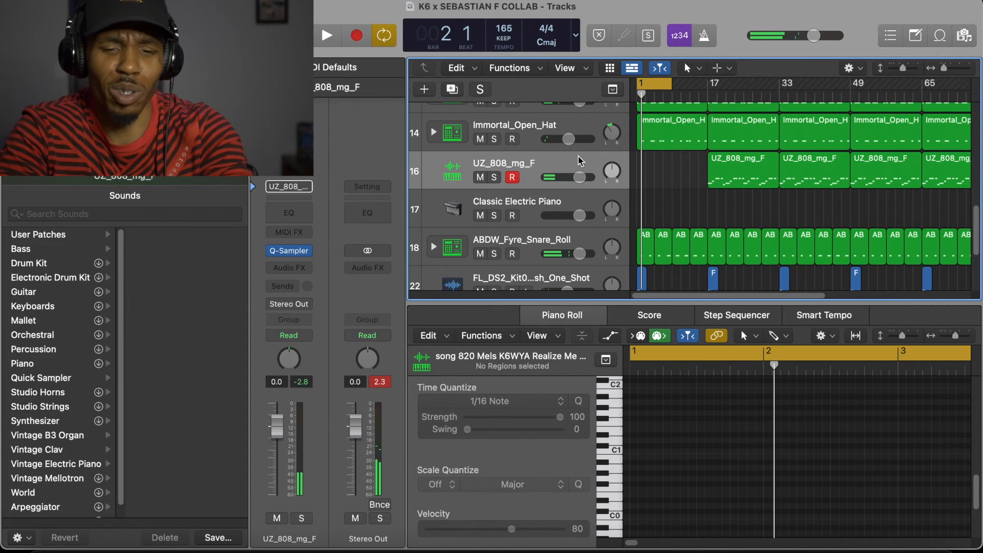
{"action": "key", "text": "space"}
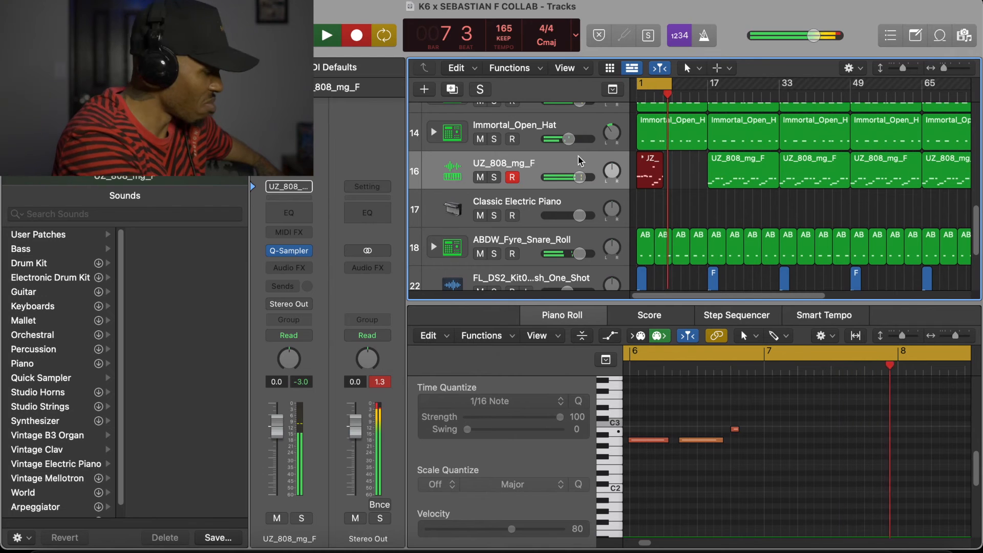
{"action": "key", "text": "space"}
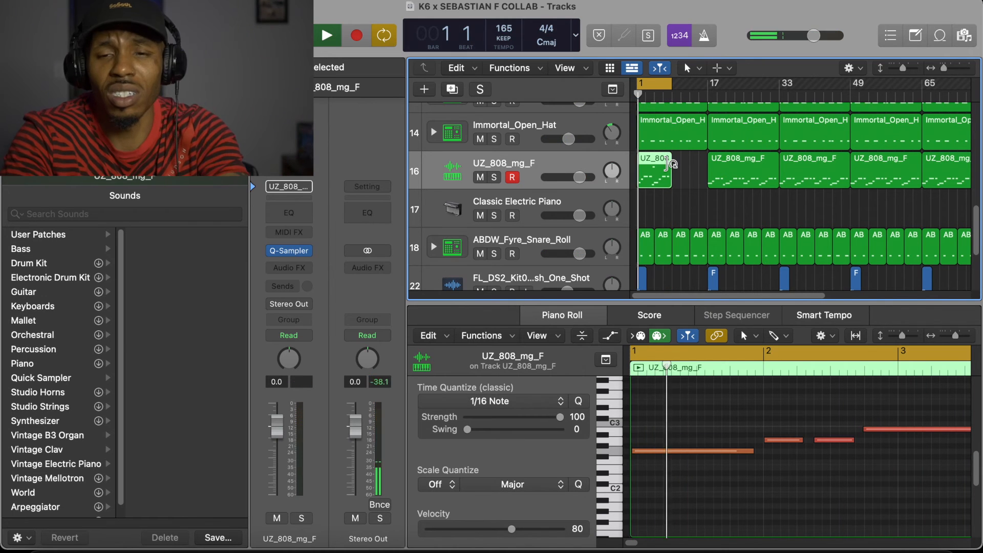
Step: Repeat the recorded eight-bar UZ_808_mg_F region once and join both copies into one region spanning bars 1 to 17
{"action": "key", "text": "super+Right"}
{"action": "key", "text": "super+Right"}
{"action": "key", "text": "super+Right"}
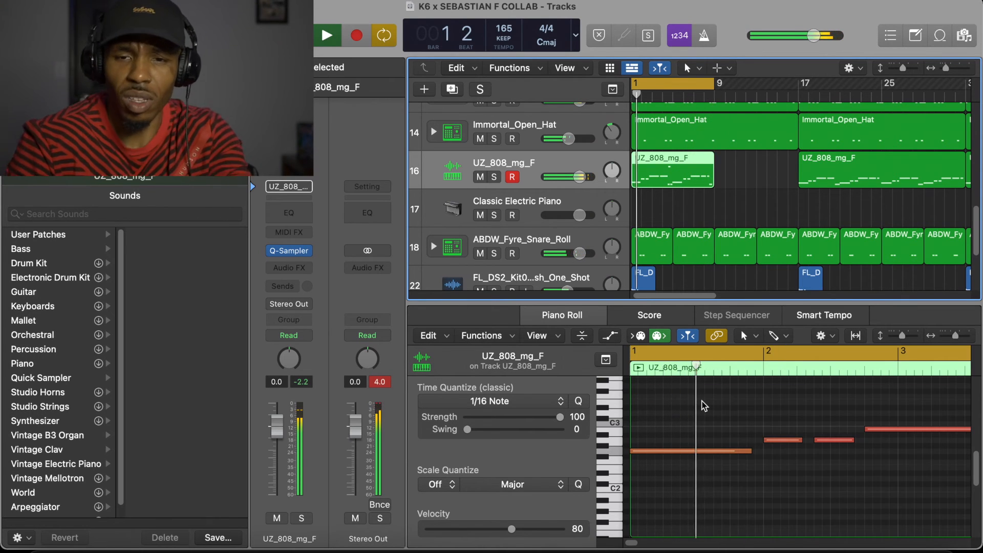
{"action": "key", "text": "space"}
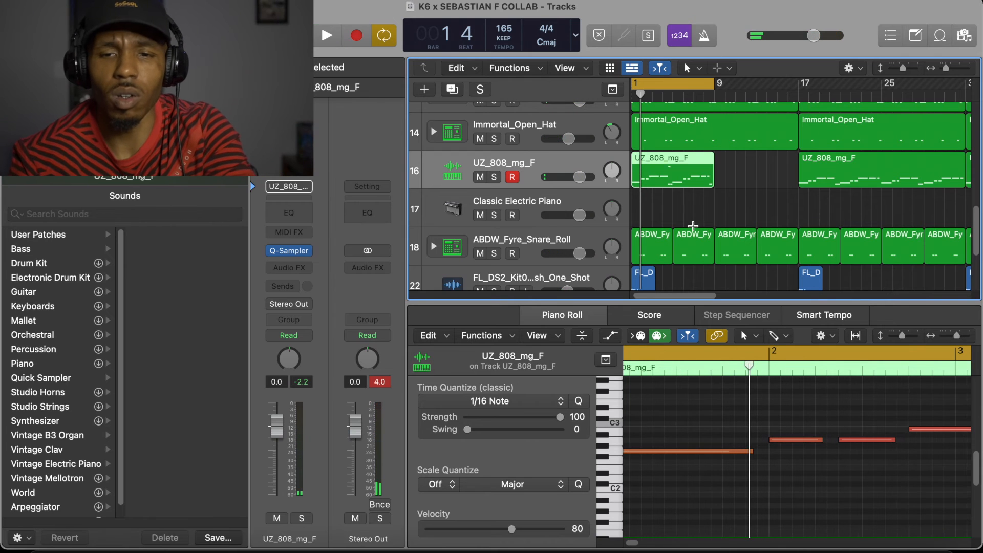
{"action": "key", "text": "super+r"}
{"action": "left_click_drag", "start_coordinate": [694, 207], "coordinate": [746, 167]}
{"action": "key", "text": "super+j"}
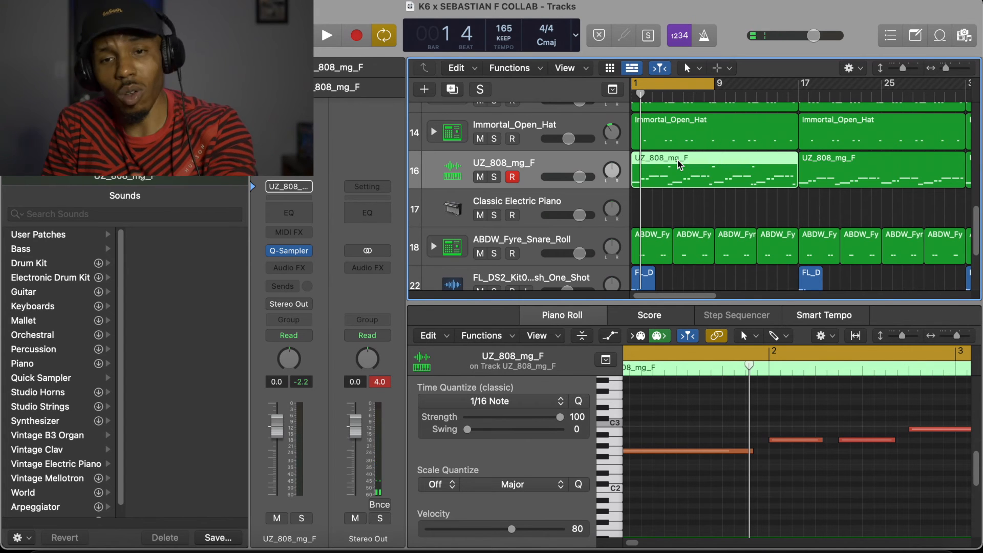
Step: Play the beat with the joined 808 region and extend the cycle range to bar 17
{"action": "scroll", "coordinate": [680, 164], "scroll_direction": "down", "scroll_amount": 1}
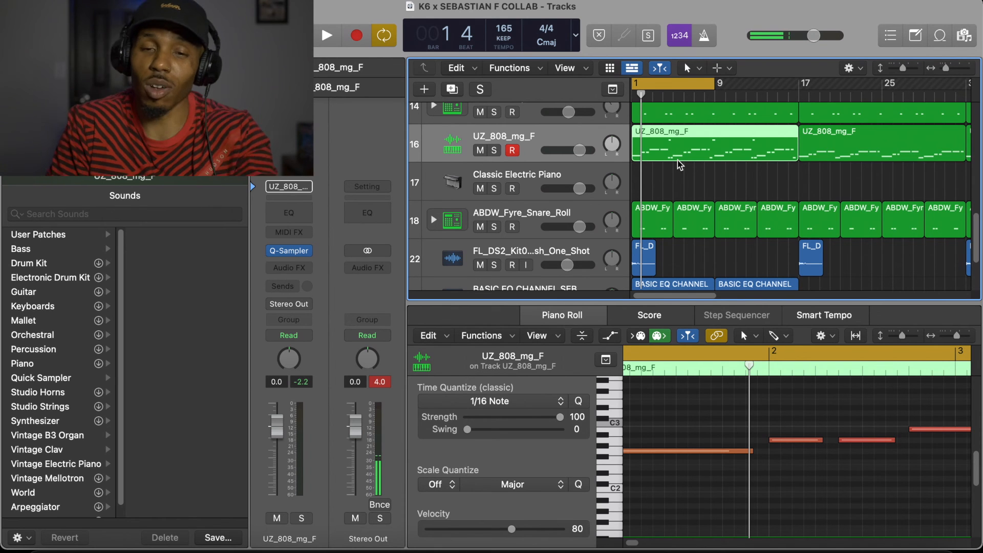
{"action": "key", "text": "space"}
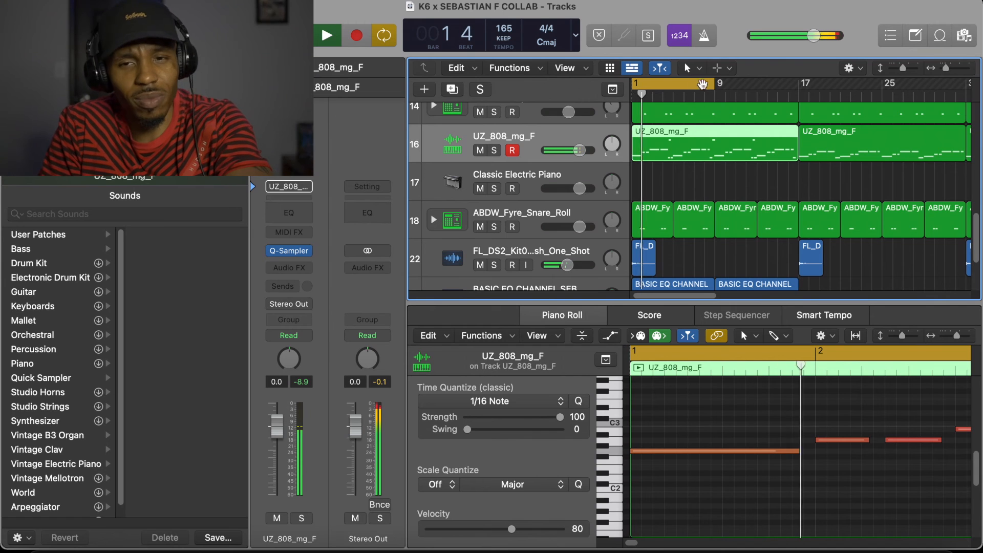
{"action": "left_click_drag", "start_coordinate": [715, 83], "coordinate": [800, 94]}
{"action": "scroll", "coordinate": [744, 178], "scroll_direction": "up", "scroll_amount": 10}
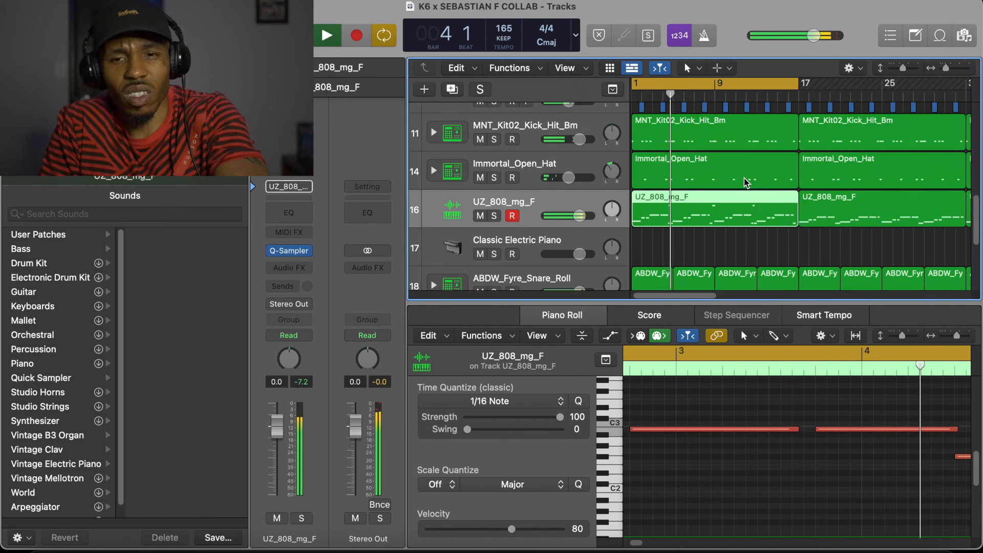
{"action": "scroll", "coordinate": [745, 179], "scroll_direction": "up", "scroll_amount": 3}
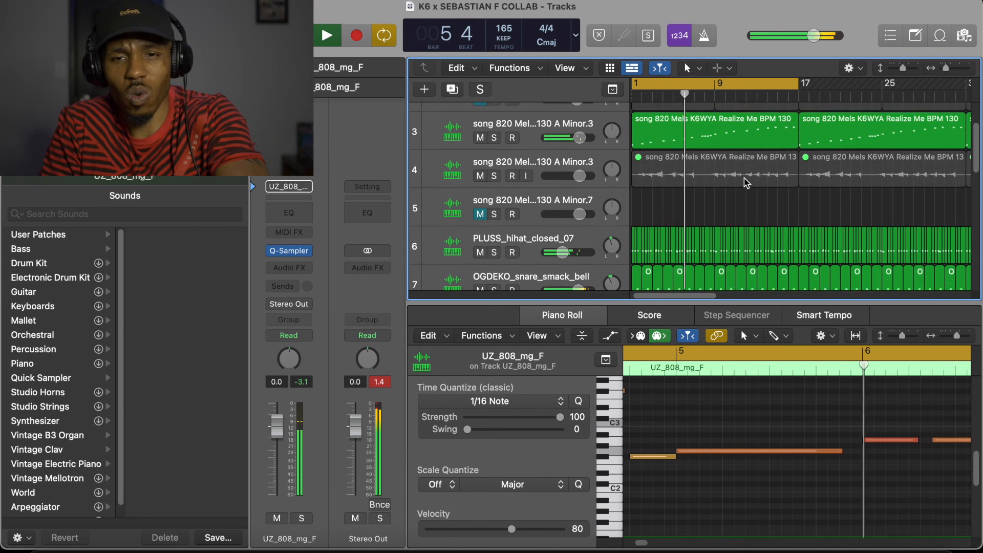
{"action": "scroll", "coordinate": [745, 178], "scroll_direction": "up", "scroll_amount": 2}
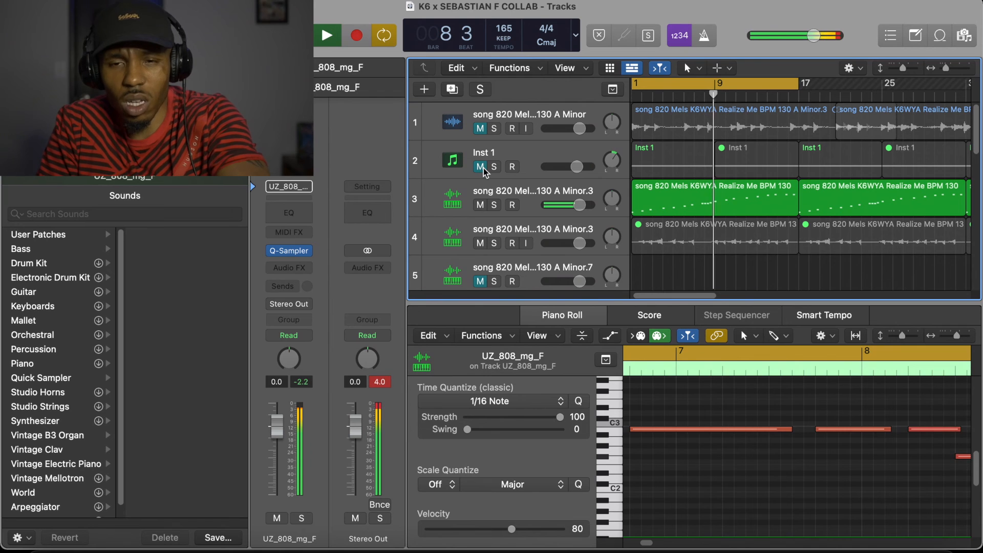
{"action": "key", "text": "space"}
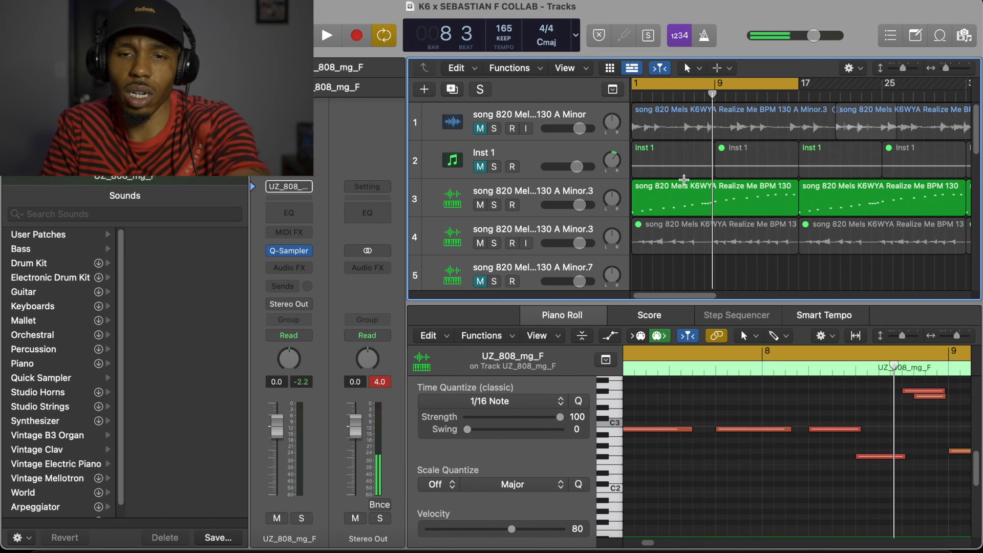
Step: Unmute the Inst 1 track, play it with the beat, and adjust its pan
{"action": "left_click", "coordinate": [665, 166]}
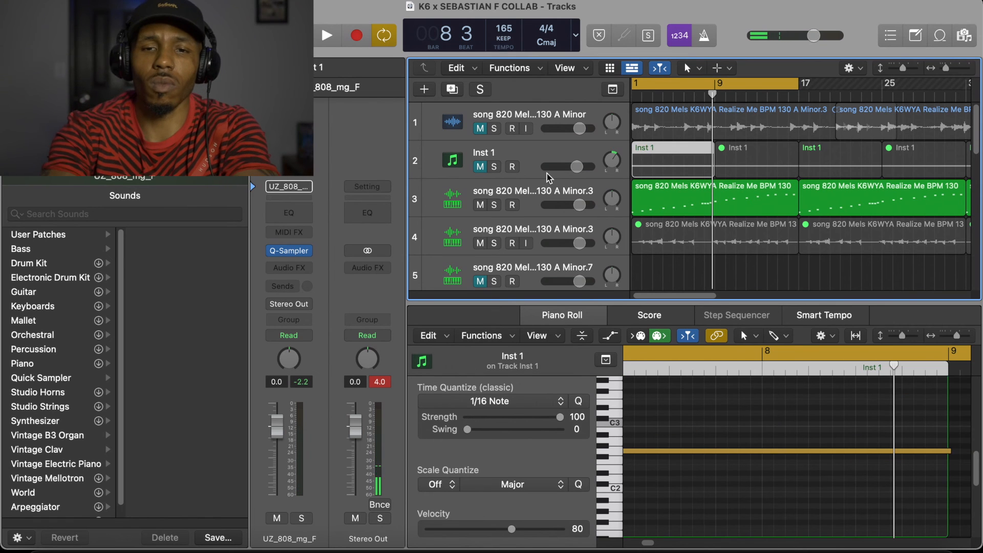
{"action": "left_click", "coordinate": [481, 166]}
{"action": "key", "text": "space"}
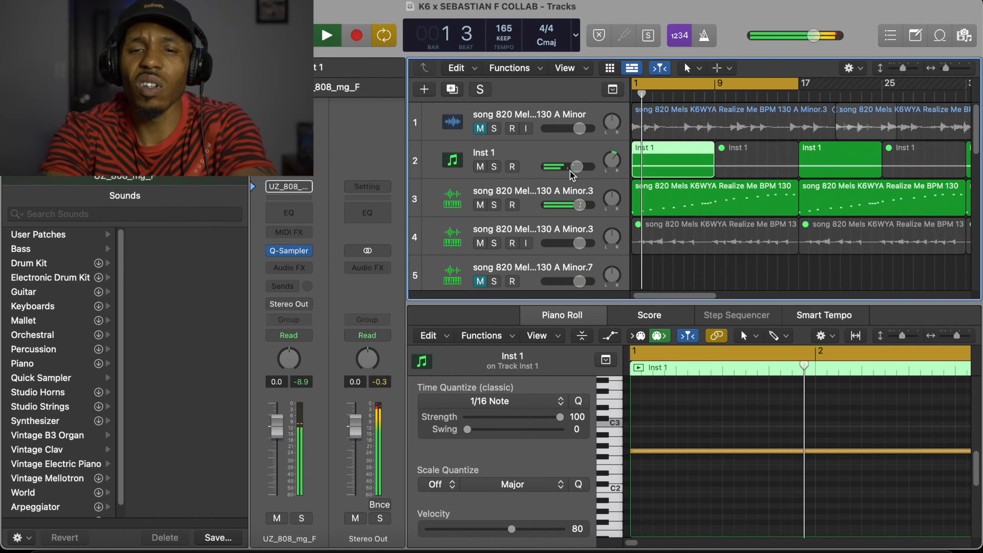
{"action": "left_click_drag", "start_coordinate": [612, 162], "coordinate": [577, 166]}
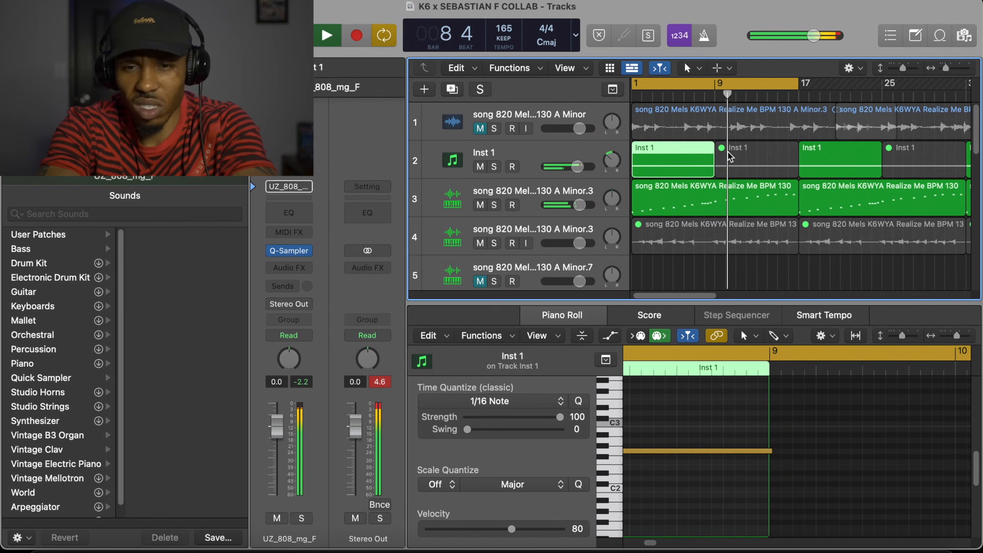
Step: Listen to the full beat while looking over the tracks down to BASIC EQ CHANNEL SEB, and stop playback
{"action": "scroll", "coordinate": [718, 198], "scroll_direction": "down", "scroll_amount": 5}
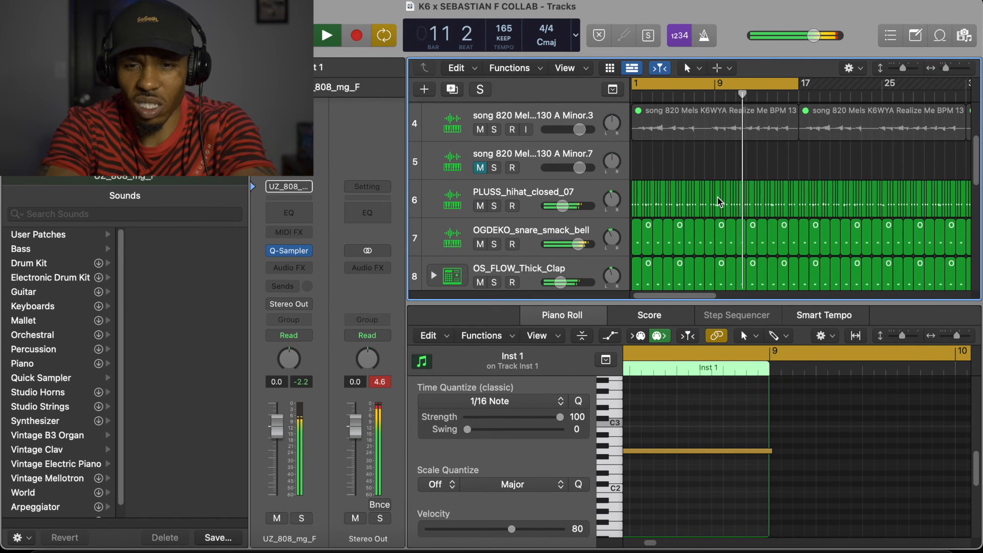
{"action": "scroll", "coordinate": [717, 198], "scroll_direction": "down", "scroll_amount": 8}
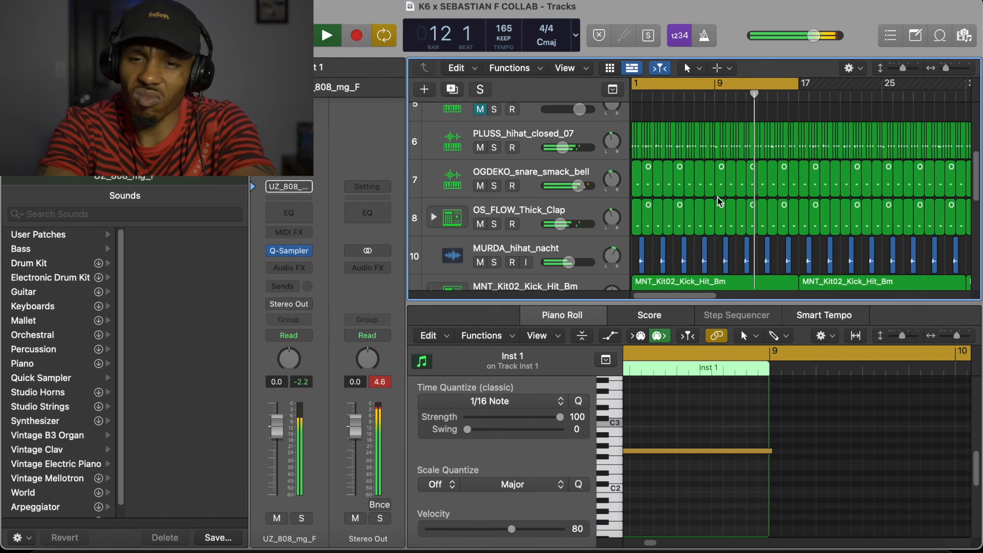
{"action": "scroll", "coordinate": [718, 198], "scroll_direction": "down", "scroll_amount": 4}
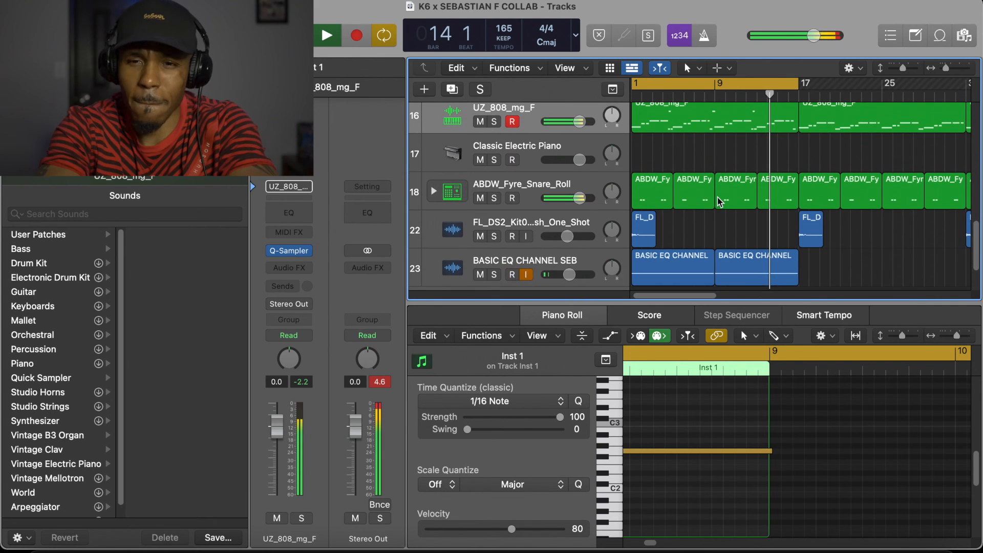
{"action": "scroll", "coordinate": [718, 198], "scroll_direction": "up", "scroll_amount": 4}
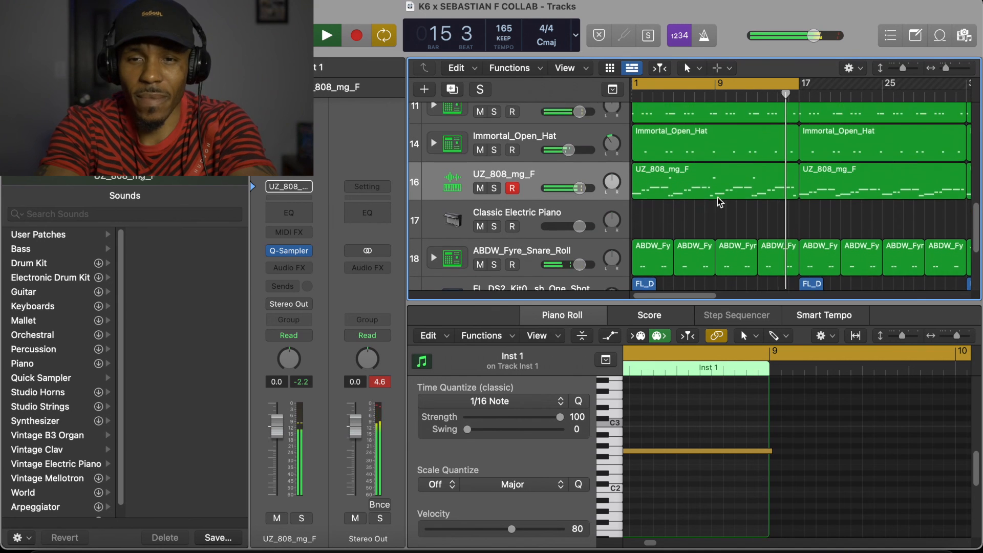
{"action": "scroll", "coordinate": [717, 197], "scroll_direction": "down", "scroll_amount": 4}
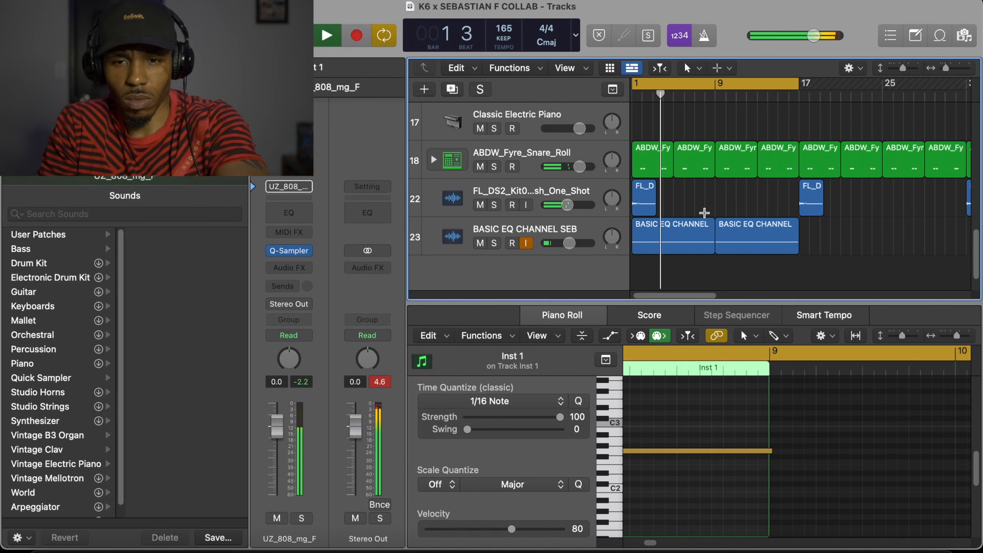
{"action": "key", "text": "space"}
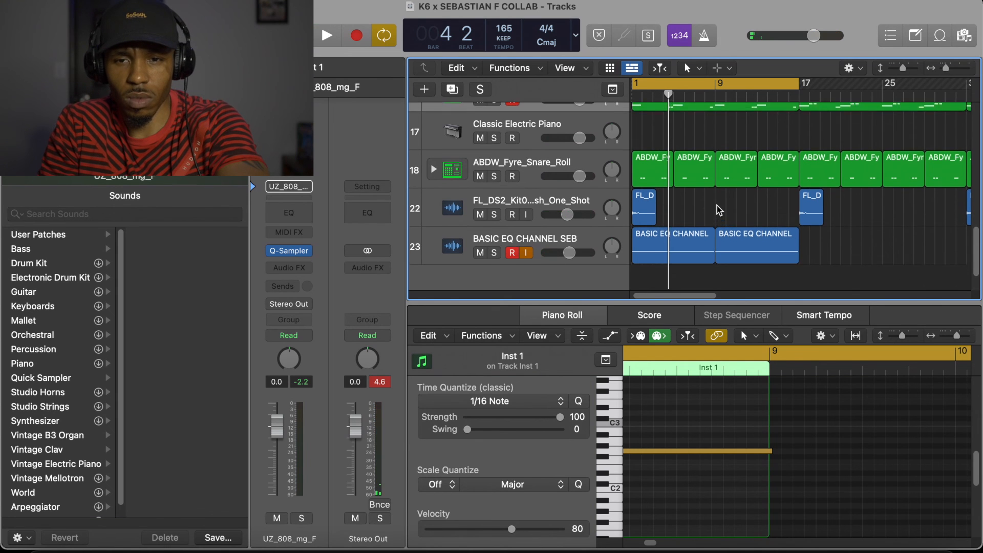
Step: Examine the layout of the drum and UZ_808_mg_F regions across the arrangement, both close up and in overview
{"action": "scroll", "coordinate": [717, 204], "scroll_direction": "up", "scroll_amount": 5}
{"action": "scroll", "coordinate": [717, 205], "scroll_direction": "up", "scroll_amount": 3}
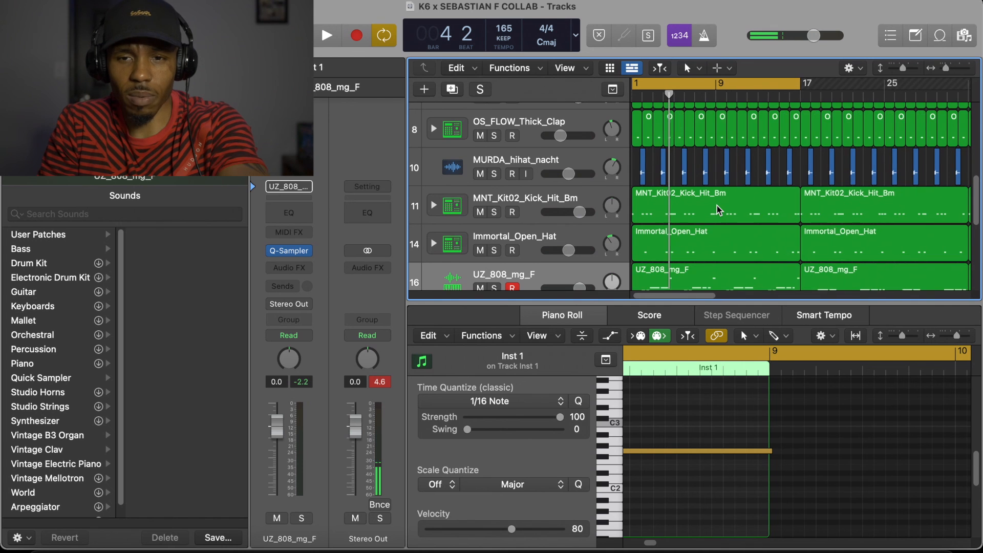
{"action": "key", "text": "super+Right"}
{"action": "key", "text": "super+Right"}
{"action": "scroll", "coordinate": [717, 205], "scroll_direction": "down", "scroll_amount": 3}
{"action": "scroll", "coordinate": [717, 205], "scroll_direction": "down", "scroll_amount": 1}
{"action": "scroll", "coordinate": [717, 205], "scroll_direction": "up", "scroll_amount": 1}
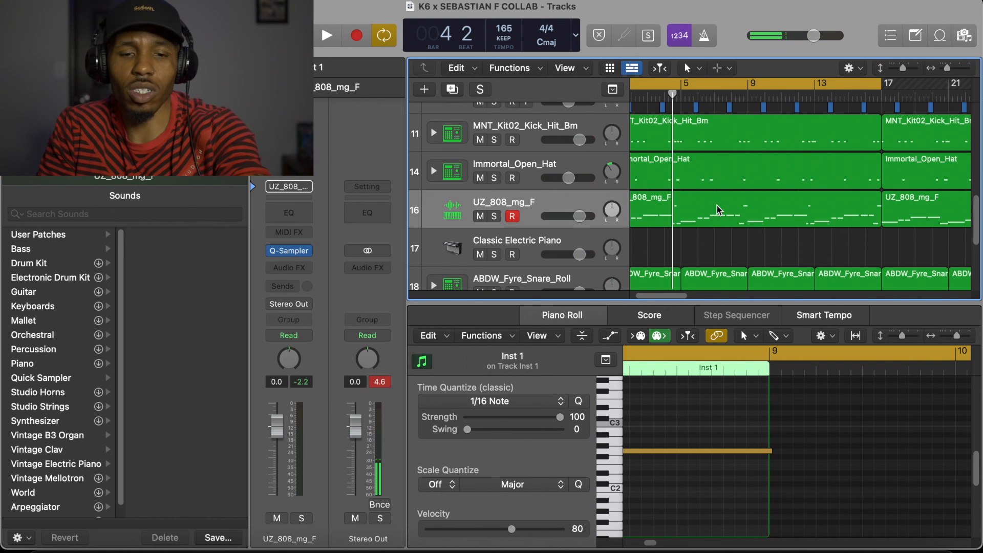
{"action": "key", "text": "super+Right"}
{"action": "scroll", "coordinate": [718, 209], "scroll_direction": "up", "scroll_amount": 5}
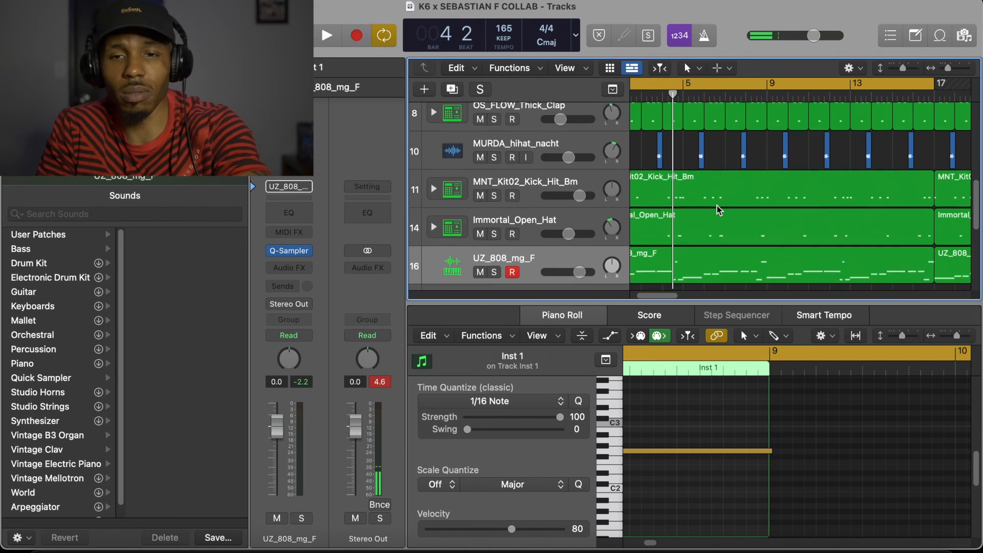
{"action": "scroll", "coordinate": [718, 210], "scroll_direction": "down", "scroll_amount": 5}
{"action": "scroll", "coordinate": [718, 210], "scroll_direction": "down", "scroll_amount": 2}
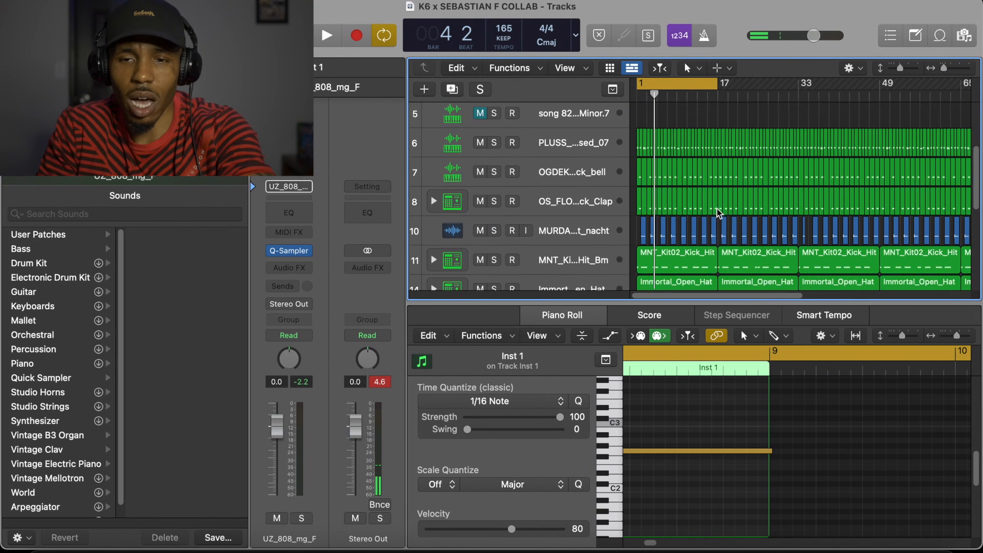
{"action": "scroll", "coordinate": [717, 208], "scroll_direction": "down", "scroll_amount": 3}
{"action": "scroll", "coordinate": [717, 208], "scroll_direction": "down", "scroll_amount": 3}
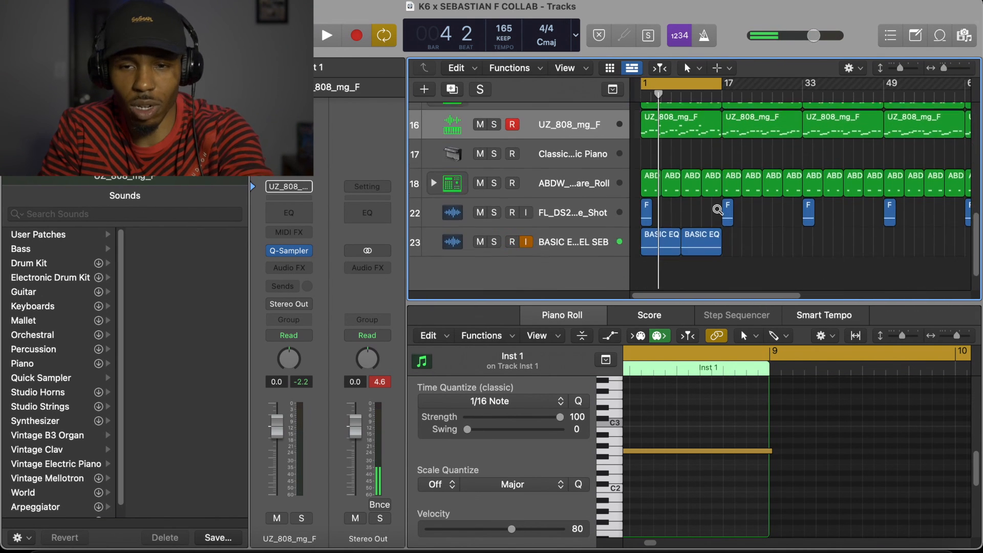
{"action": "scroll", "coordinate": [651, 230], "scroll_direction": "up", "scroll_amount": 1}
{"action": "scroll", "coordinate": [651, 230], "scroll_direction": "up", "scroll_amount": 5}
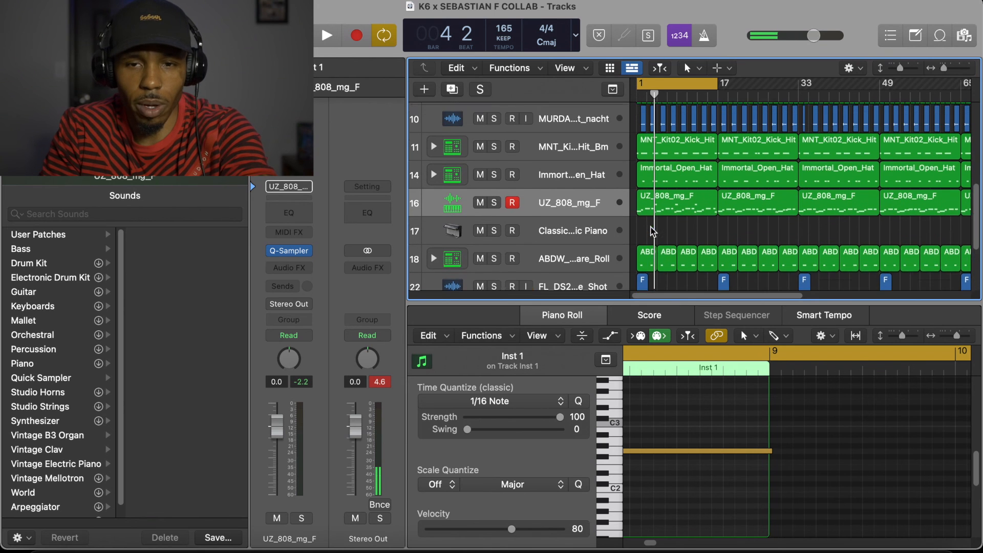